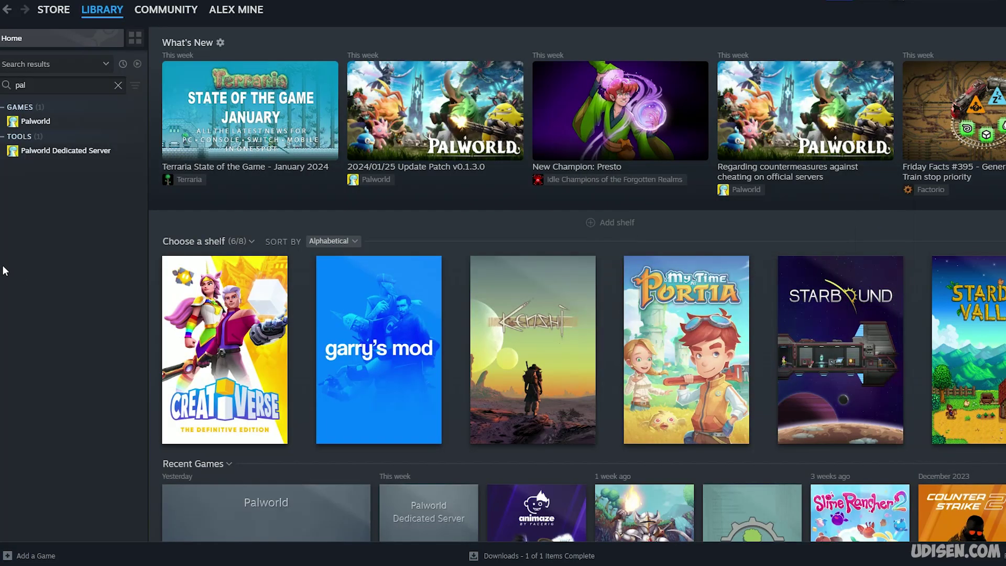
# Step: From Palworld's Installed Files properties in Steam, open the install folder F:\Steam\steamapps\common\Palworld
pyautogui.click(48, 122)
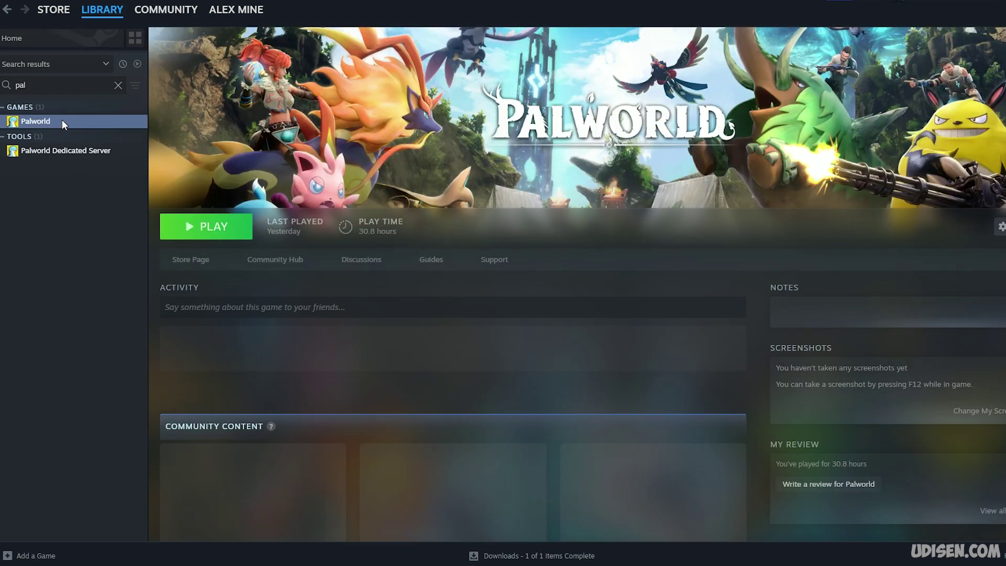
pyautogui.rightClick(63, 122)
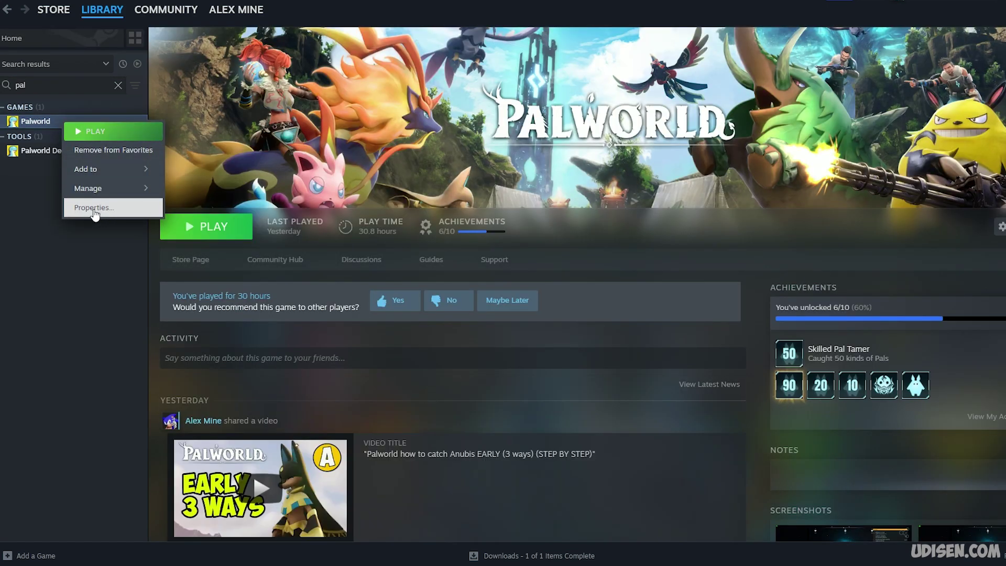
pyautogui.click(95, 210)
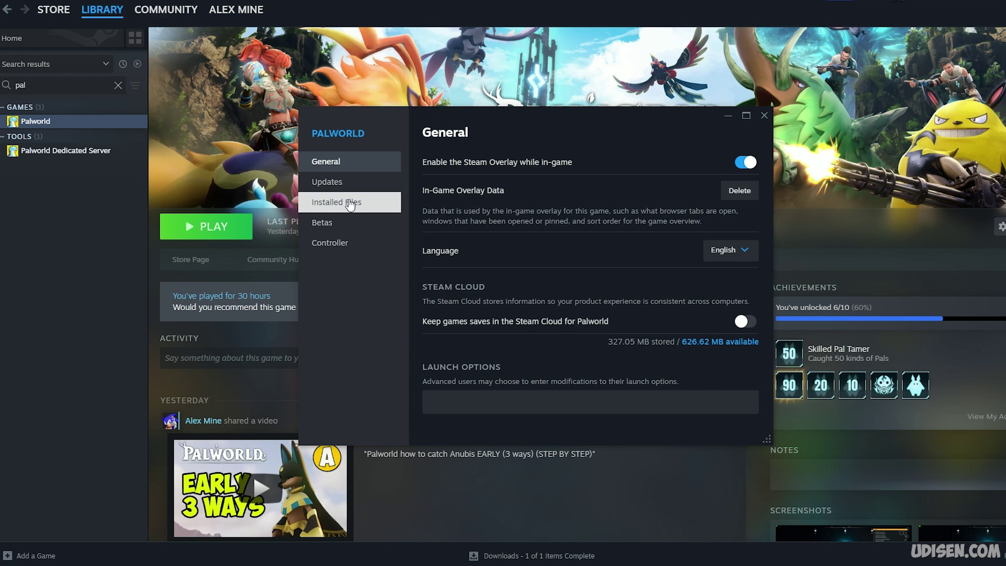
pyautogui.click(347, 204)
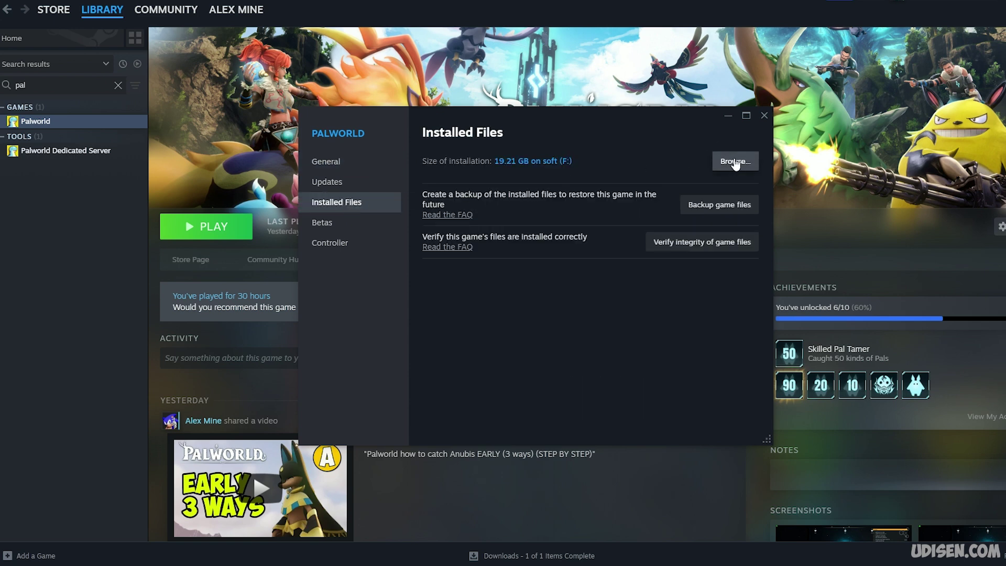
pyautogui.click(736, 164)
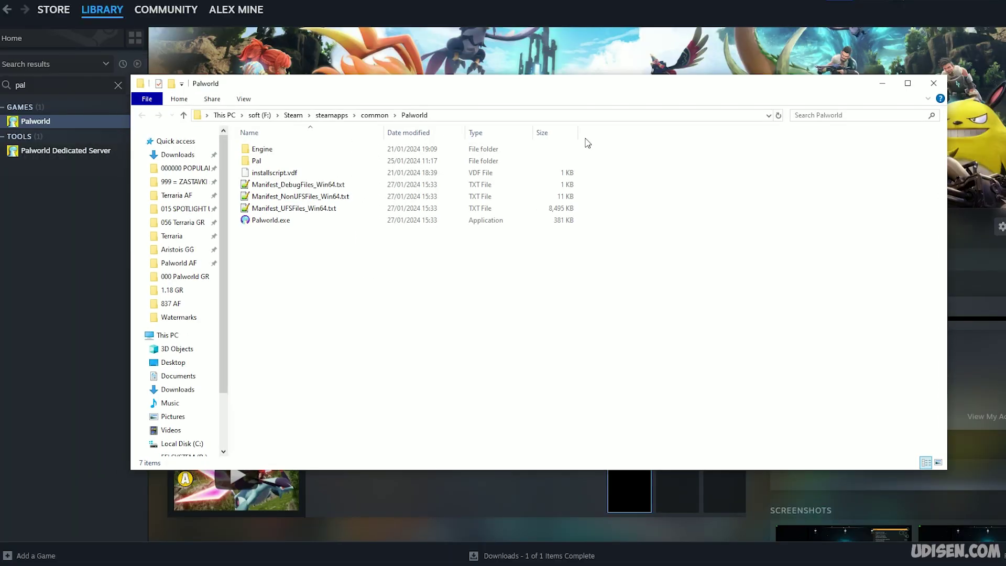
# Step: Go into the Pal\Binaries\Win64 folder and widen the file list
pyautogui.click(112, 53)
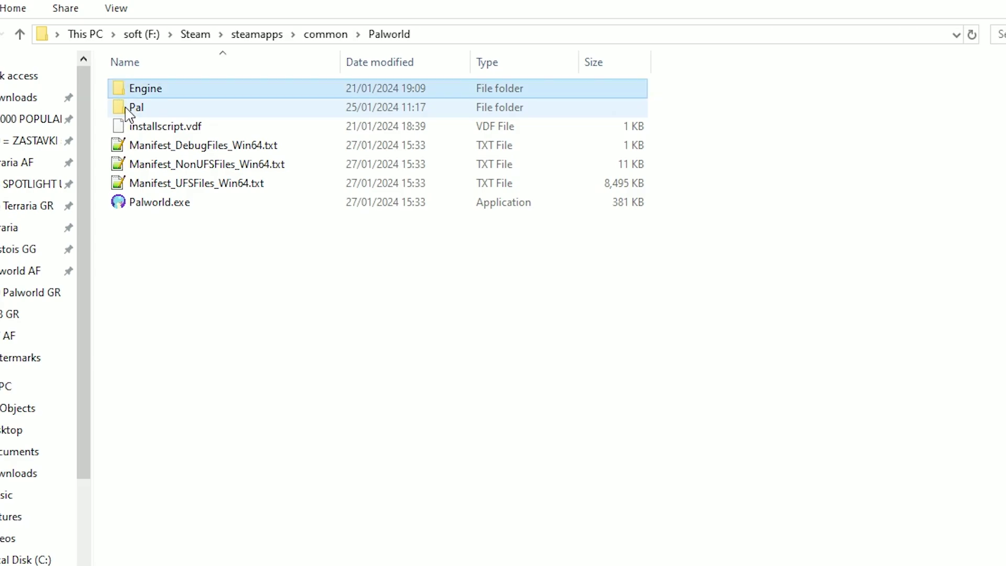
pyautogui.doubleClick(131, 108)
pyautogui.doubleClick(152, 88)
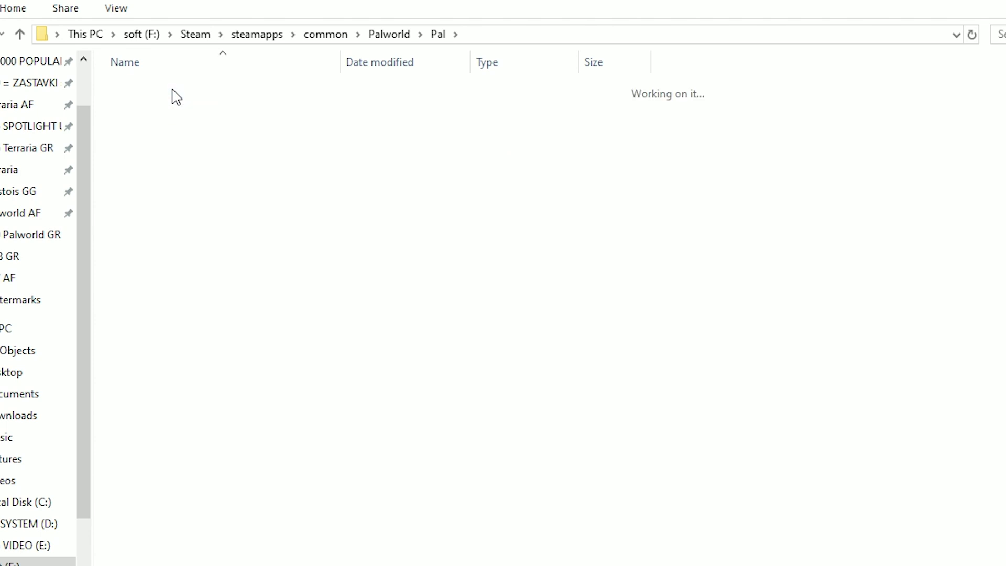
pyautogui.doubleClick(209, 100)
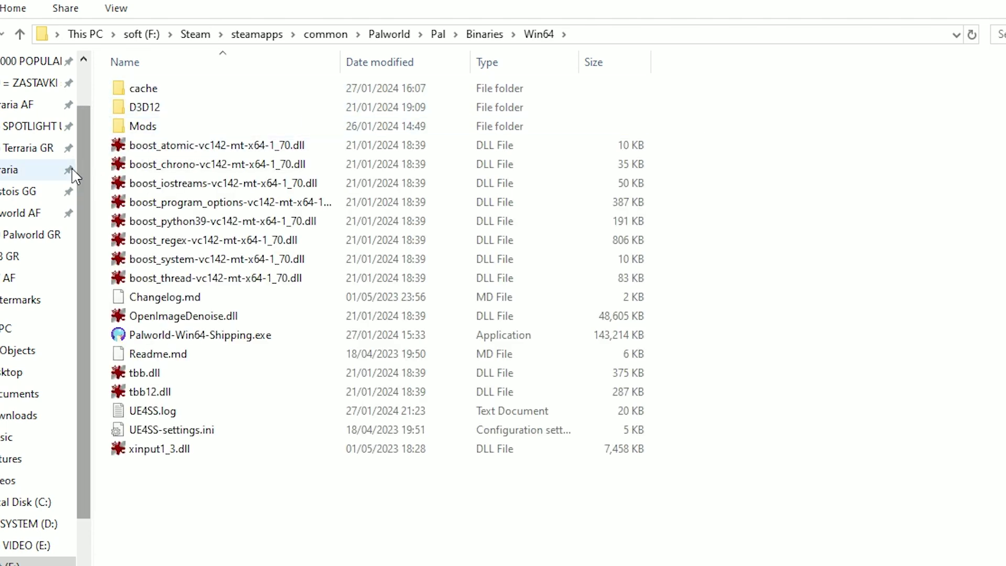
pyautogui.moveTo(91, 186); pyautogui.dragTo(27, 184)
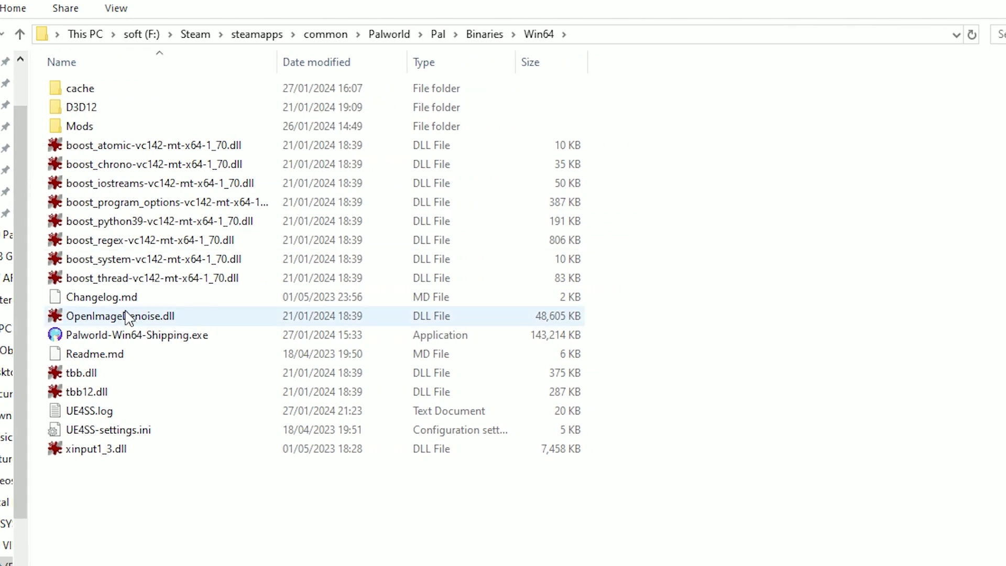
# Step: Open the Properties of Palworld-Win64-Shipping.exe and move the window higher on screen
pyautogui.click(173, 338)
pyautogui.rightClick(173, 342)
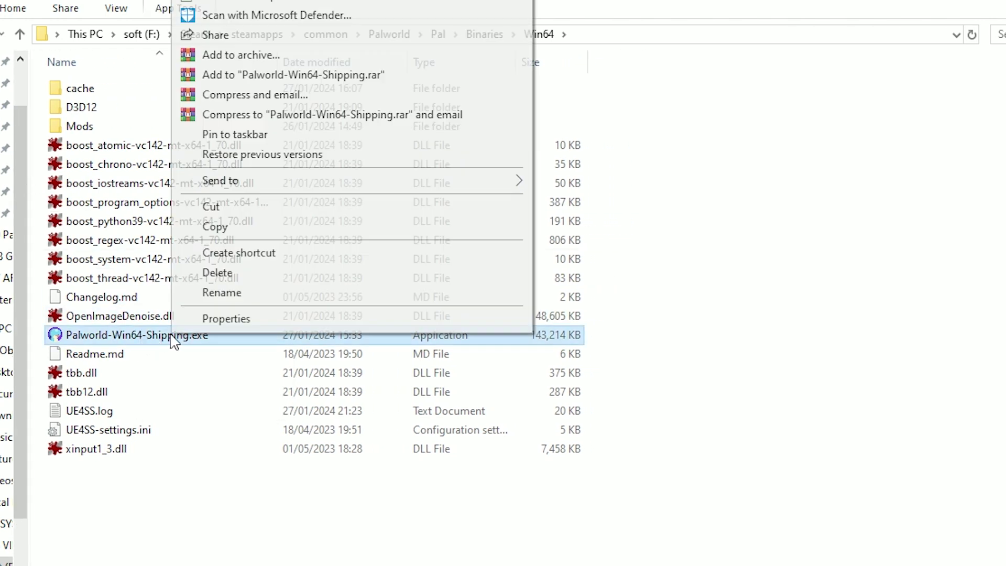
pyautogui.click(226, 318)
pyautogui.press('Escape')
pyautogui.moveTo(239, 276); pyautogui.dragTo(235, 147)
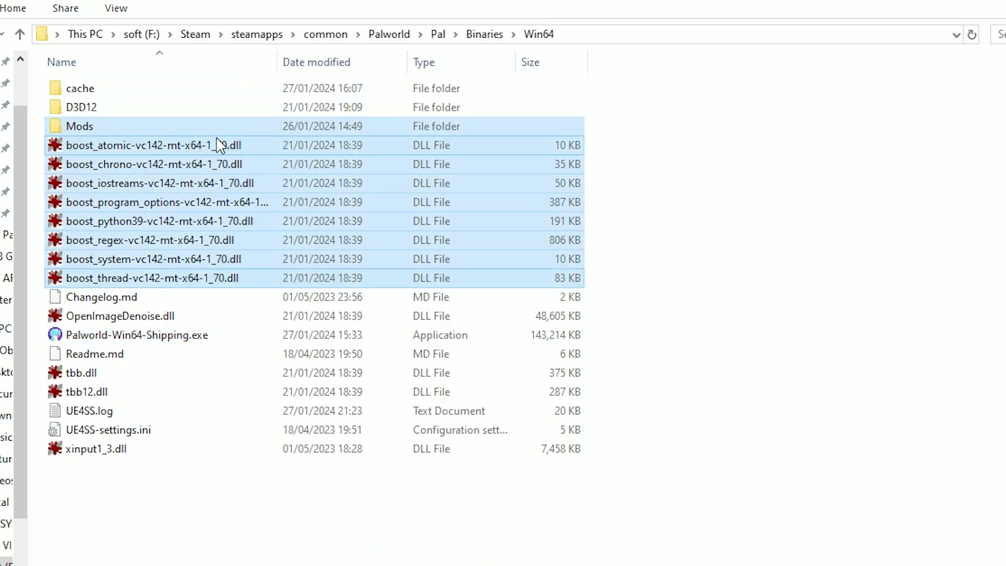
pyautogui.hotkey('alt', 'Tab')
pyautogui.moveTo(287, 294); pyautogui.dragTo(283, 79)
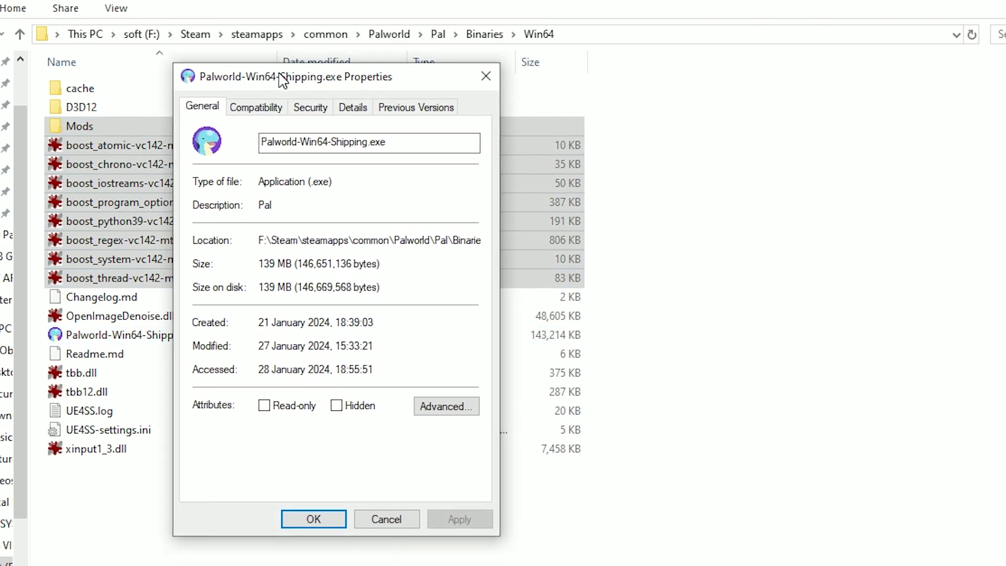
# Step: Disable full-screen optimisations and override high DPI scaling with Application, then apply and close
pyautogui.click(253, 105)
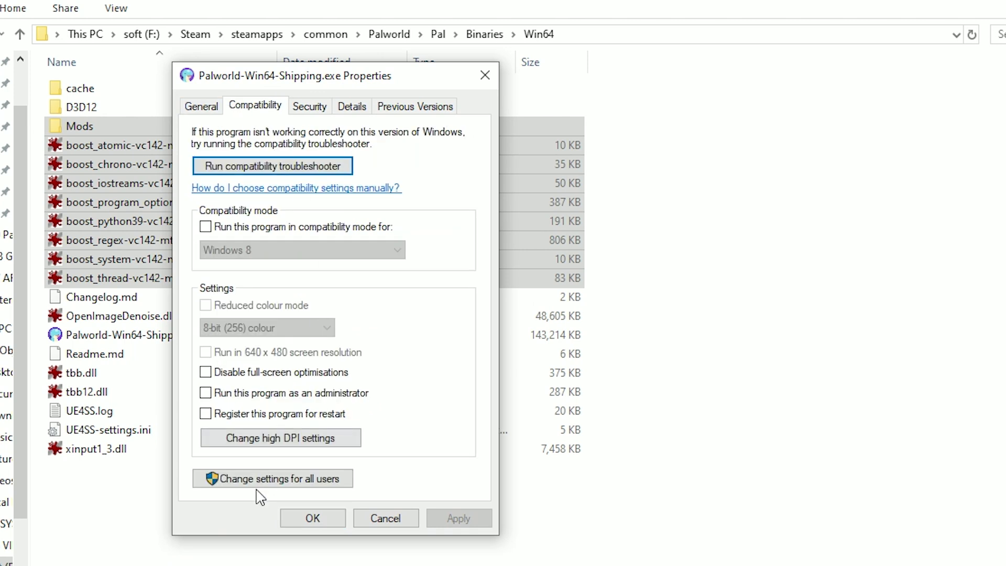
pyautogui.click(206, 373)
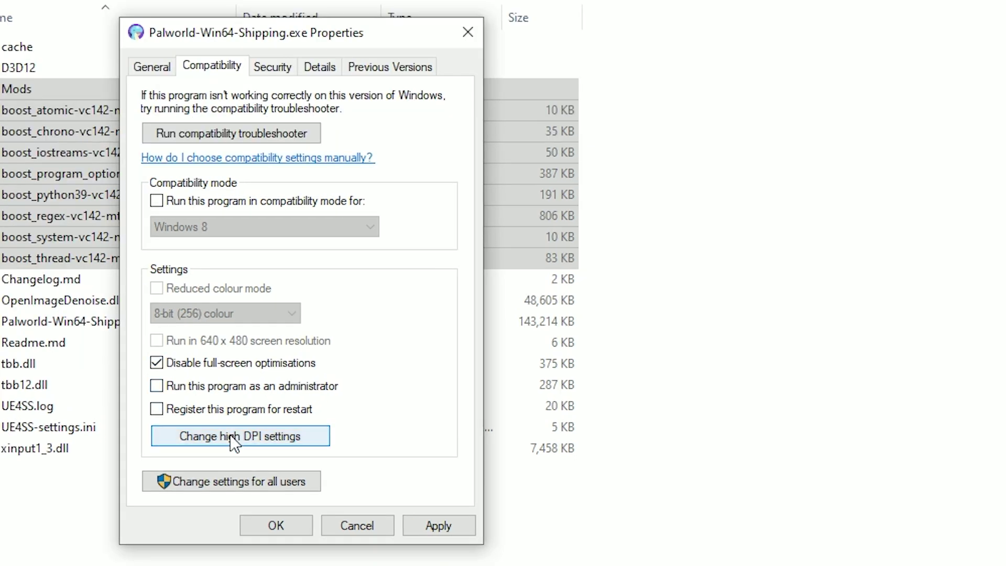
pyautogui.click(234, 440)
pyautogui.click(214, 420)
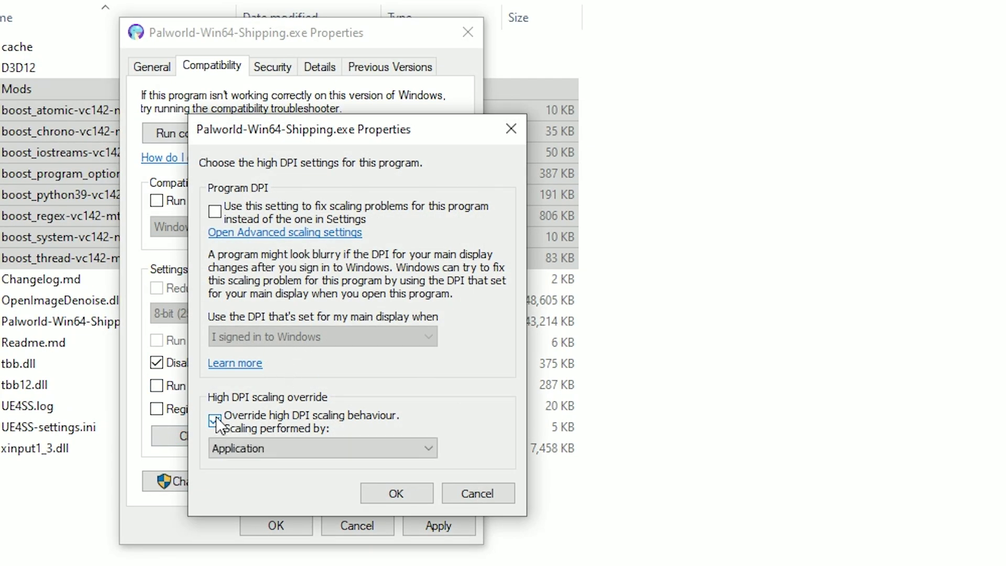
pyautogui.moveTo(312, 129); pyautogui.dragTo(432, 32)
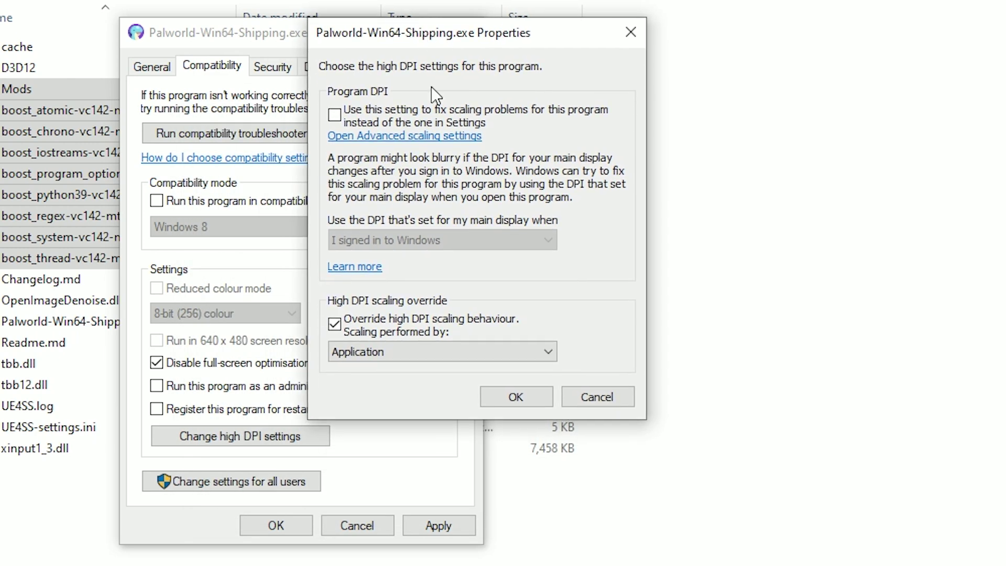
pyautogui.click(347, 357)
pyautogui.click(361, 366)
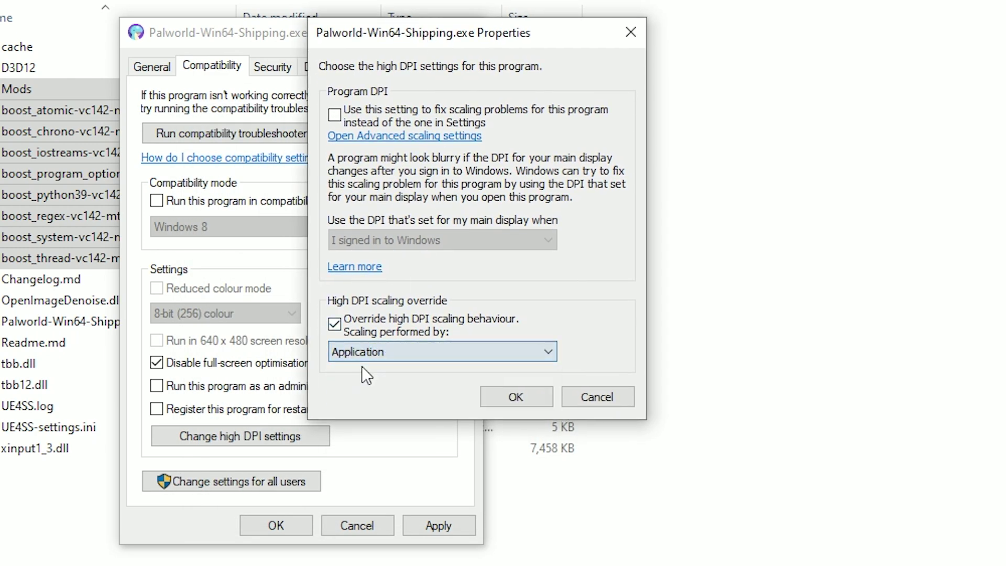
pyautogui.click(514, 398)
pyautogui.click(448, 520)
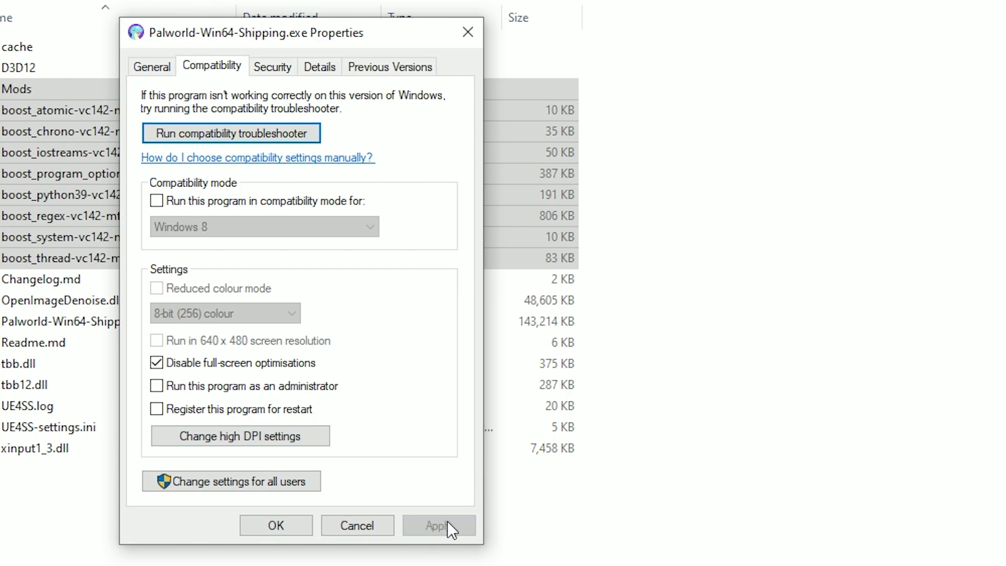
pyautogui.click(306, 528)
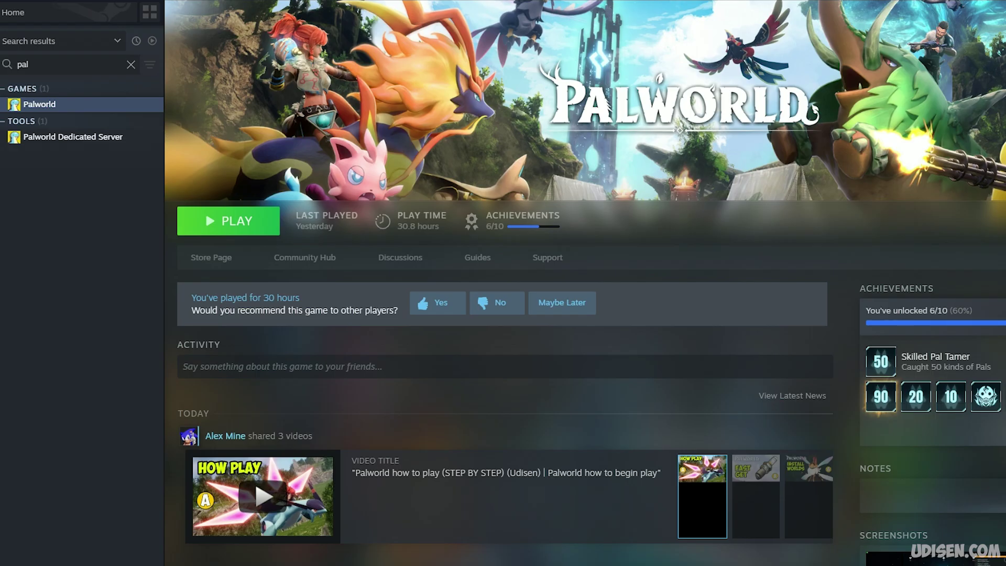
pyautogui.press('super')
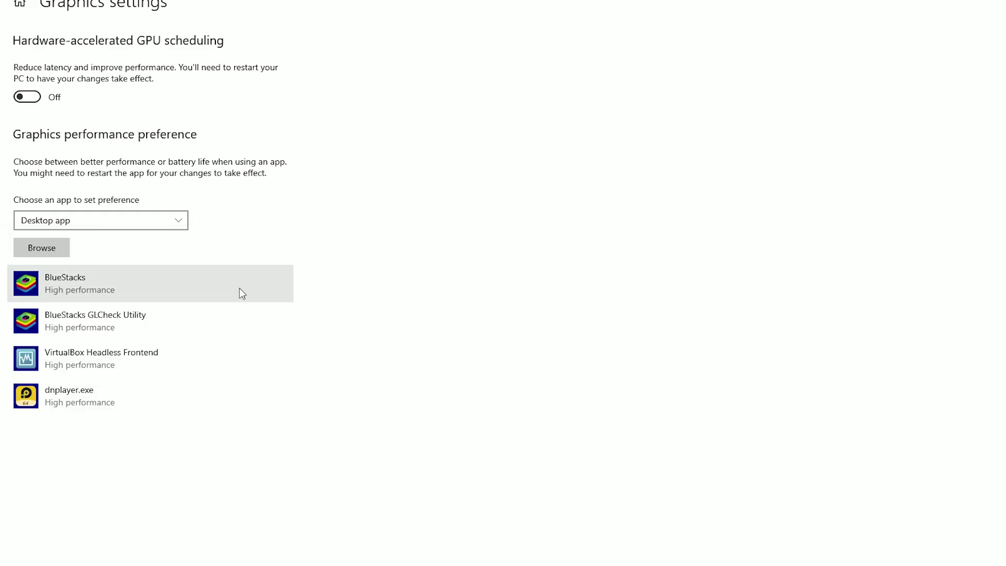
# Step: In Gaming settings, turn Game Bar off and leave Game Mode on
pyautogui.click(20, 3)
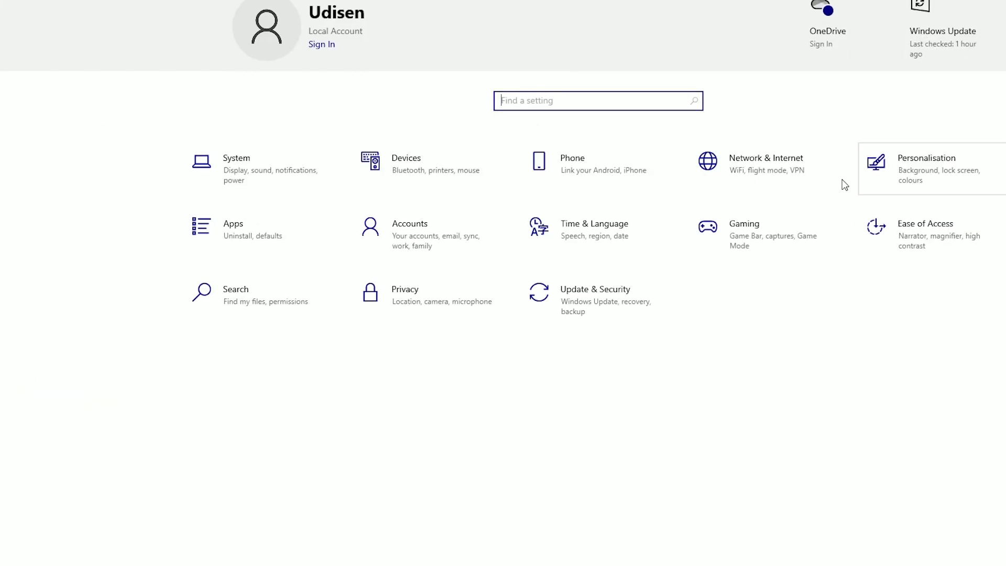
pyautogui.click(752, 232)
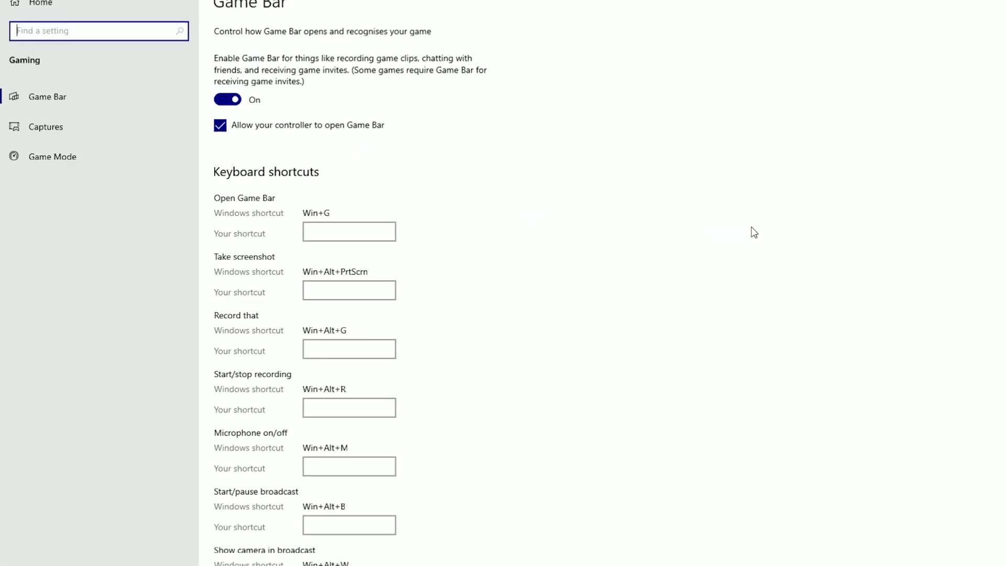
pyautogui.click(215, 102)
pyautogui.click(228, 104)
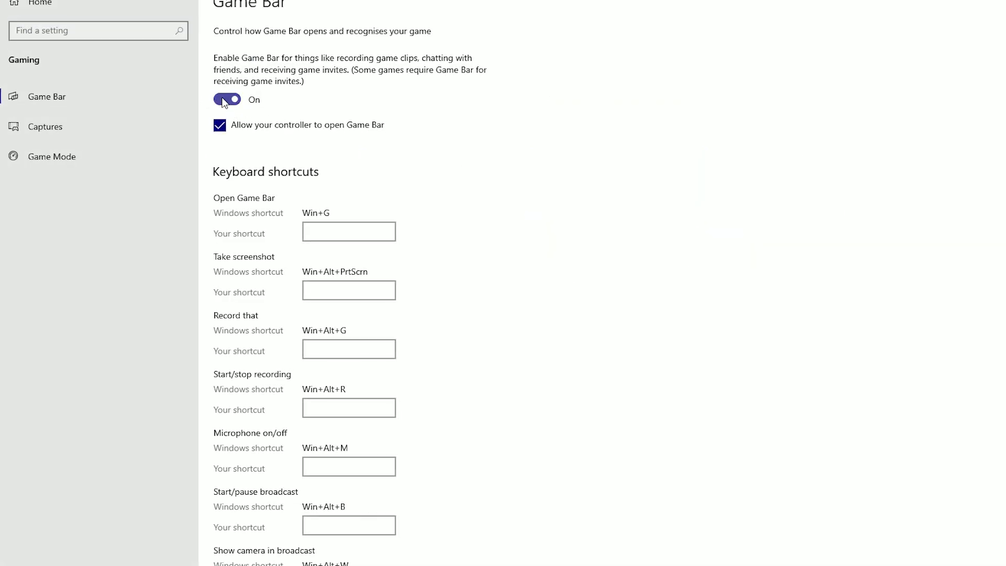
pyautogui.click(223, 105)
pyautogui.click(89, 155)
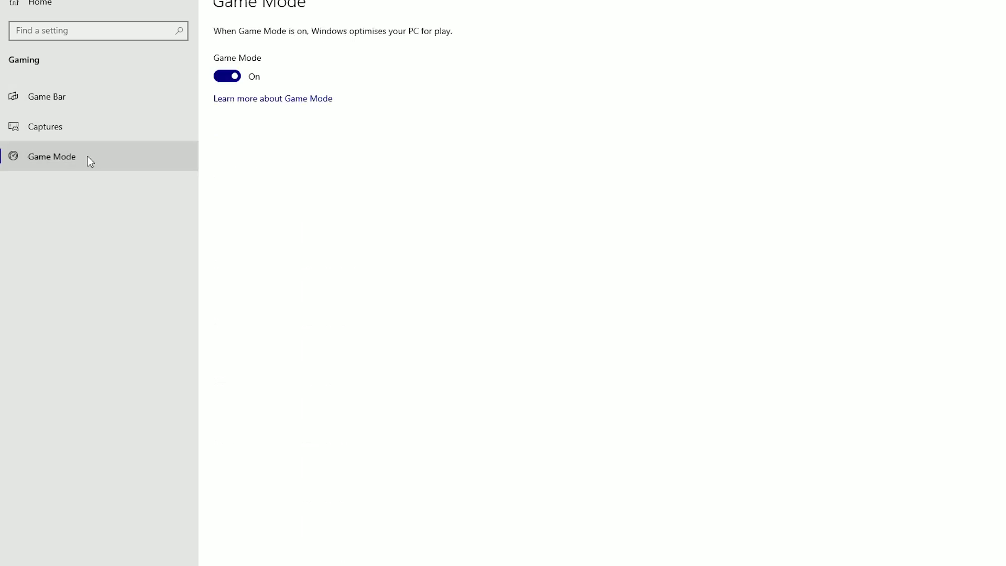
pyautogui.click(234, 76)
pyautogui.click(235, 77)
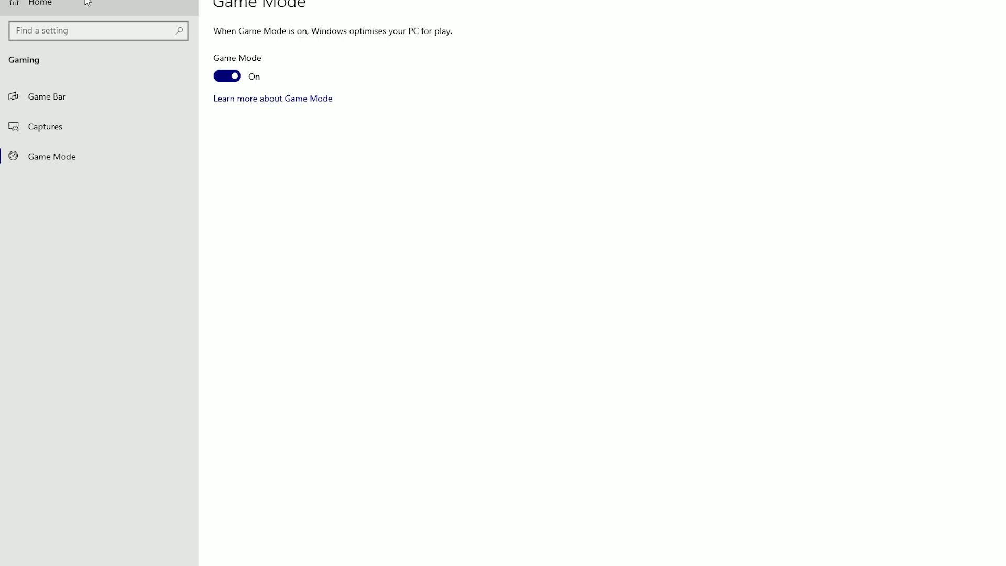
# Step: In Personalisation > Colours, leave transparency effects off and return to Settings home
pyautogui.click(63, 4)
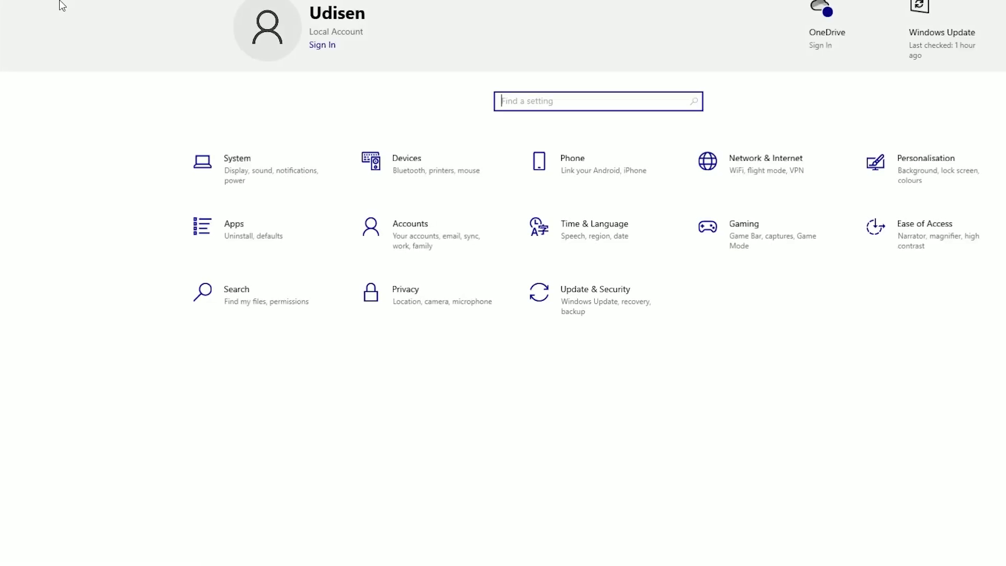
pyautogui.click(948, 174)
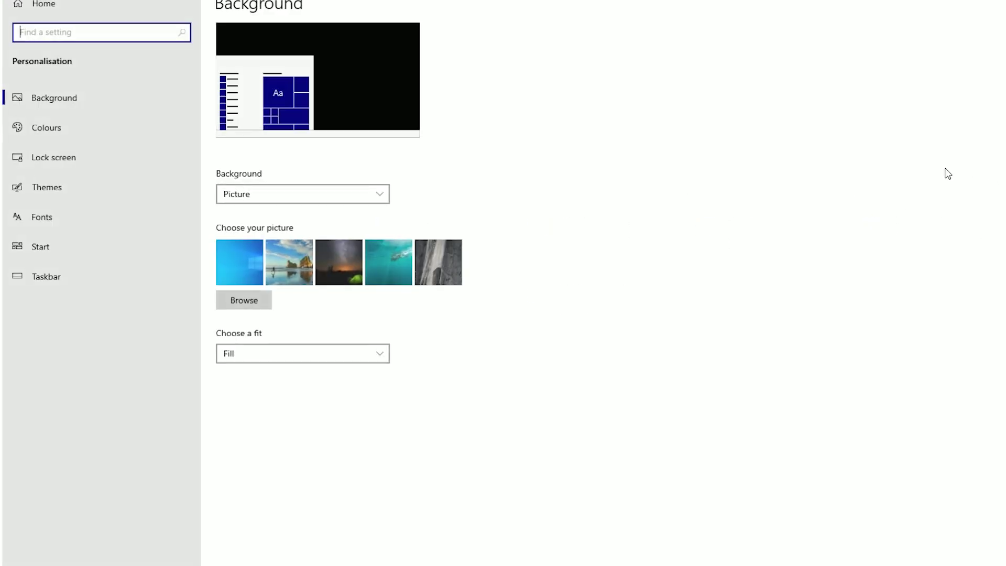
pyautogui.click(108, 126)
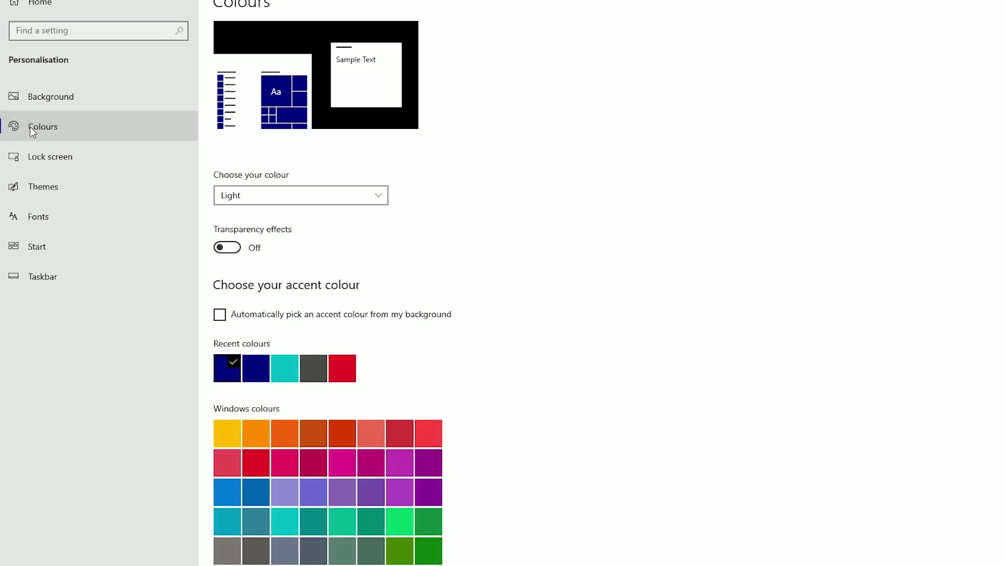
pyautogui.click(231, 249)
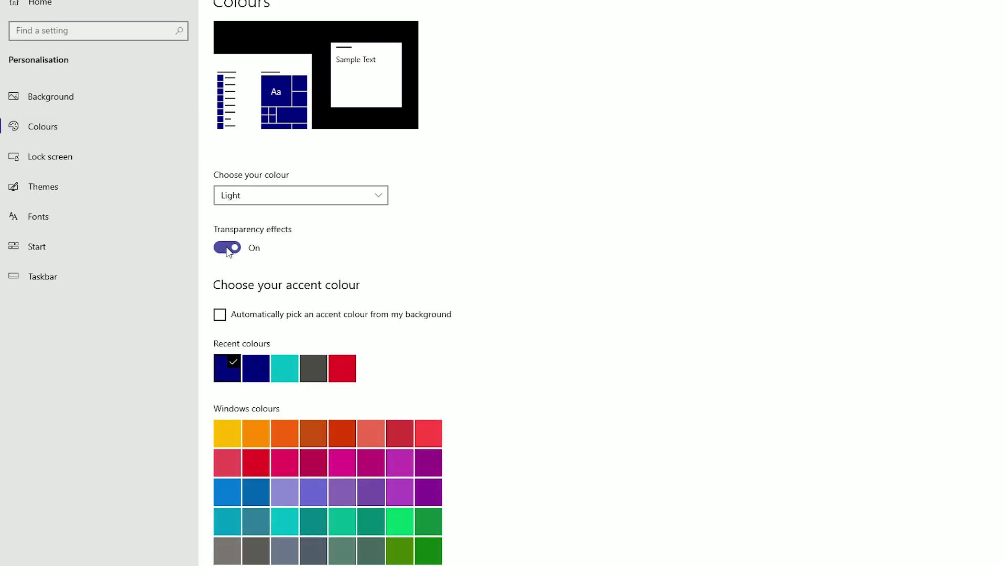
pyautogui.click(227, 249)
pyautogui.click(72, 7)
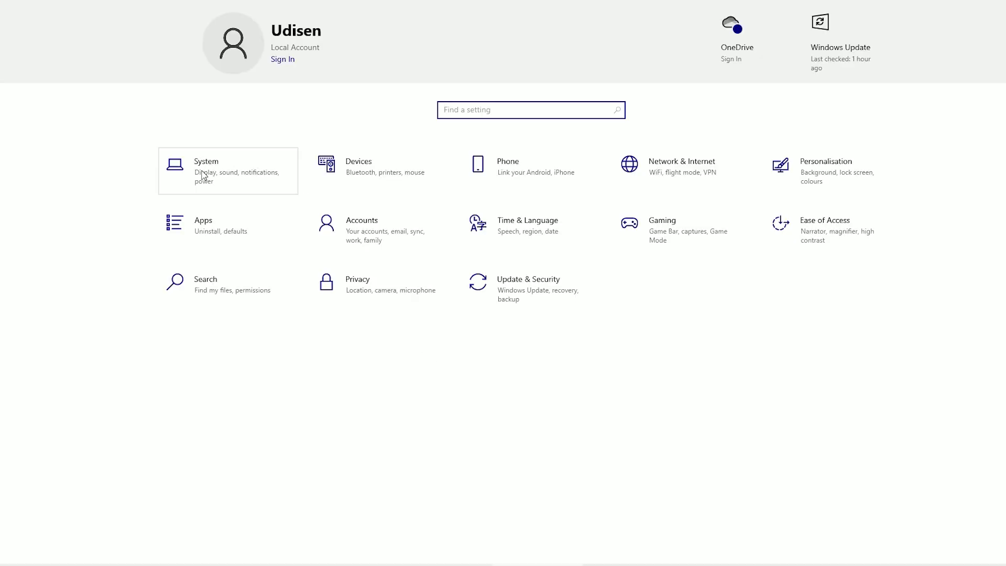
# Step: Go to System > Display > Graphics settings and browse for a Desktop app
pyautogui.click(221, 180)
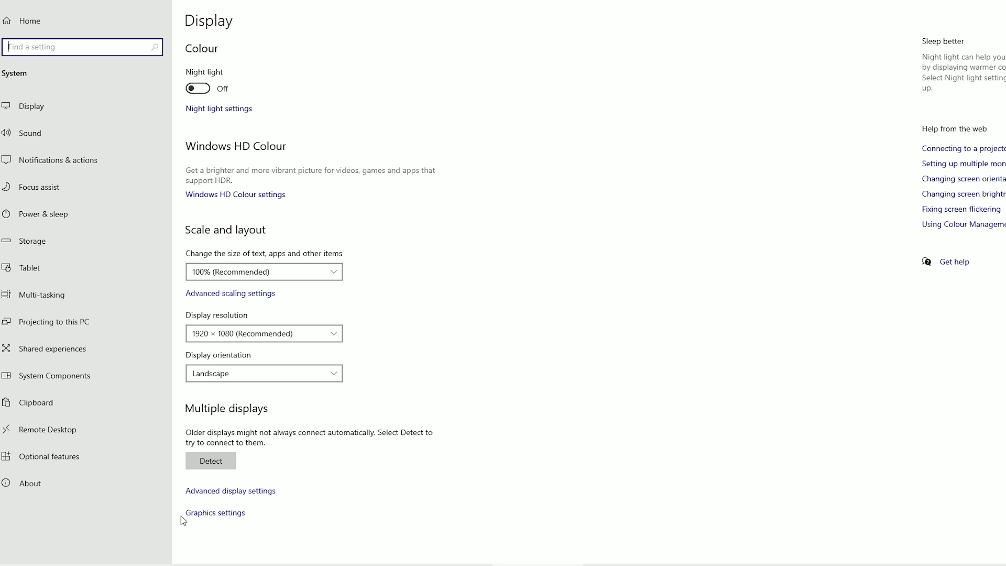
pyautogui.click(198, 514)
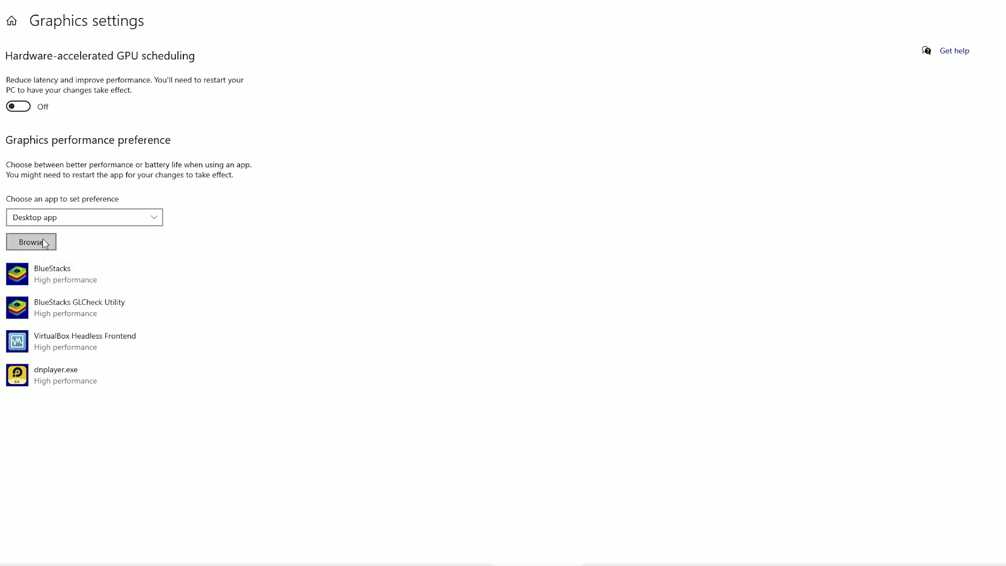
pyautogui.click(116, 222)
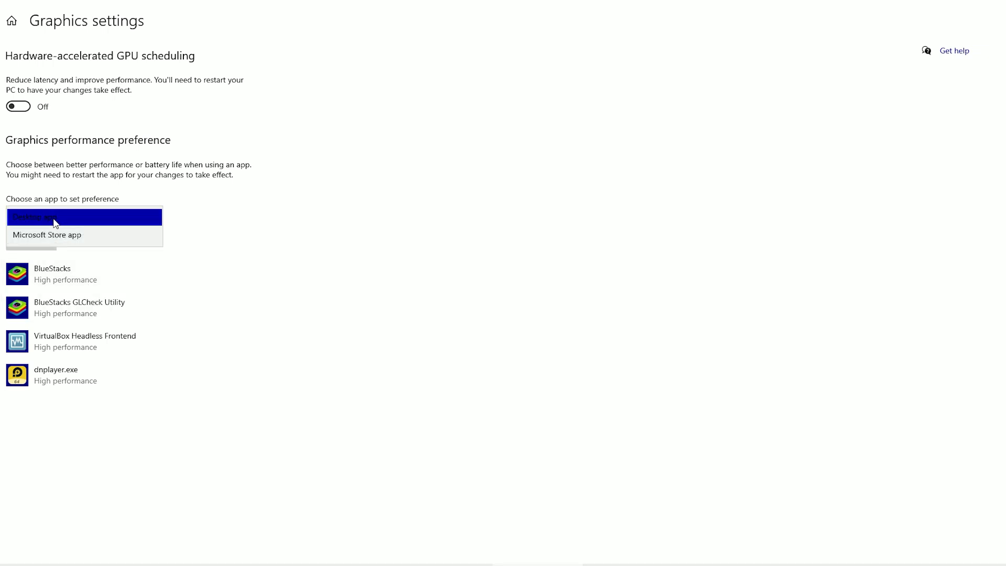
pyautogui.click(55, 222)
pyautogui.click(30, 242)
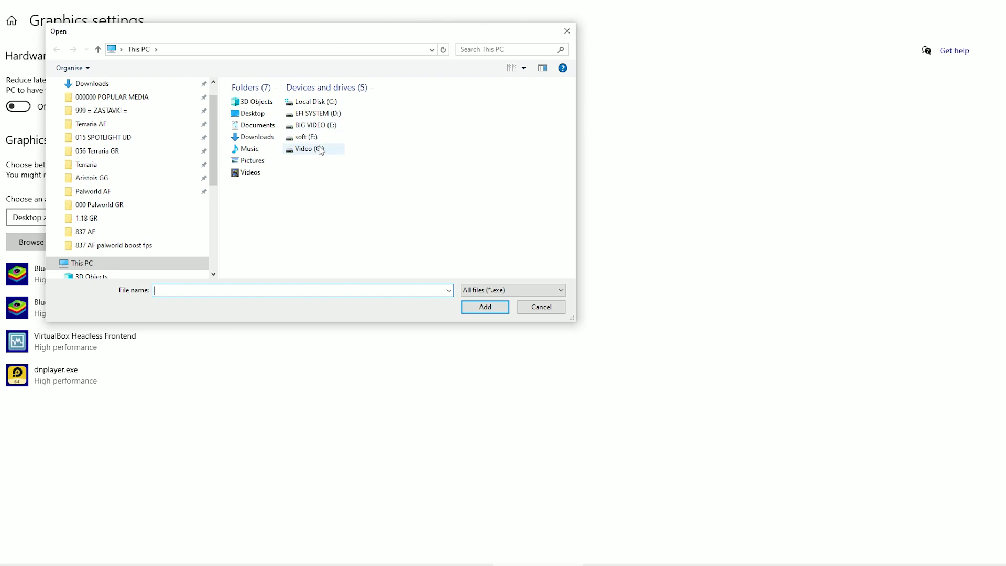
# Step: In the file picker, navigate to F:\Steam\steamapps
pyautogui.doubleClick(311, 137)
pyautogui.scroll(-10, 316, 121)
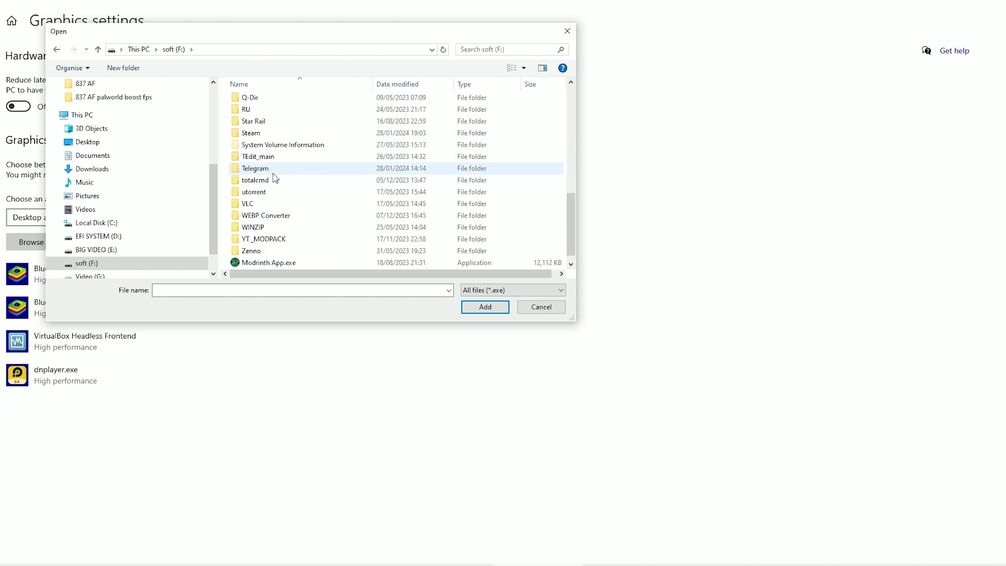
pyautogui.doubleClick(256, 134)
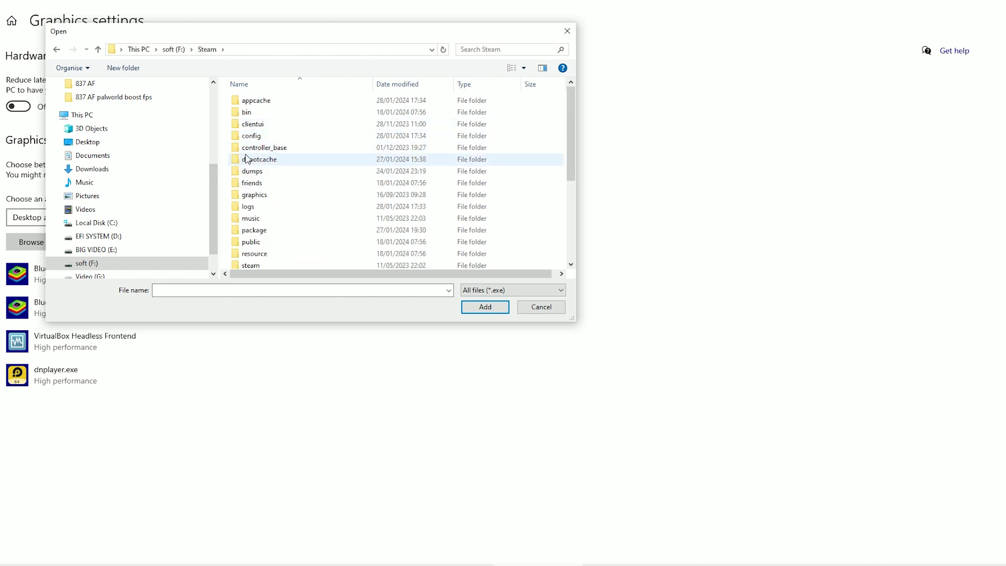
pyautogui.moveTo(218, 171); pyautogui.dragTo(108, 171)
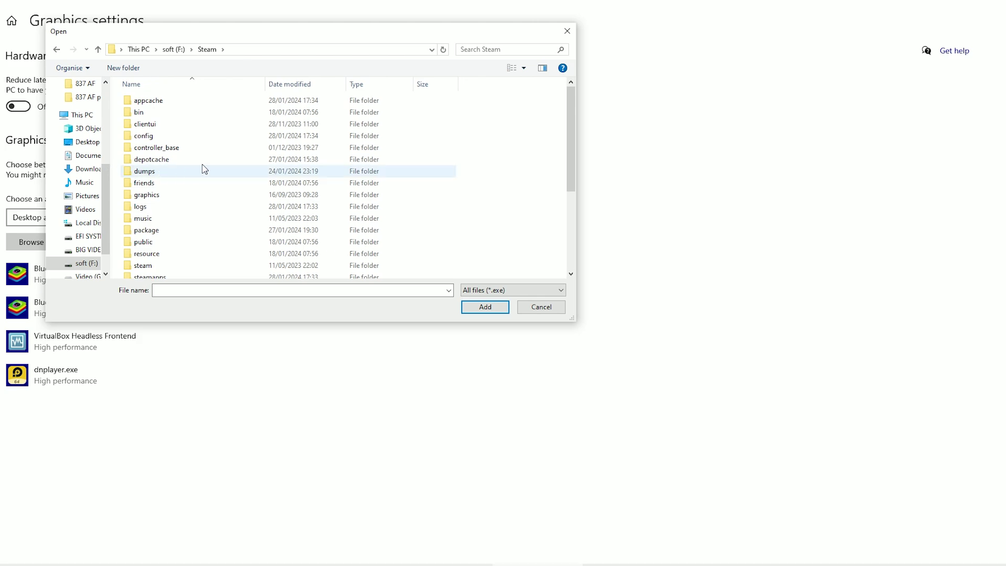
pyautogui.scroll(-3, 210, 166)
pyautogui.click(172, 178)
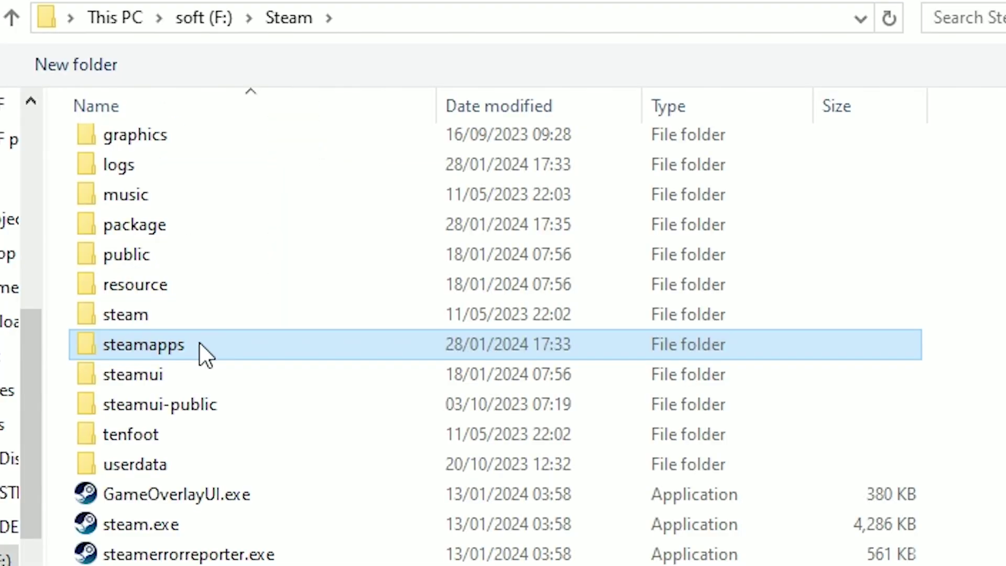
pyautogui.scroll(3, 215, 345)
pyautogui.scroll(-4, 226, 330)
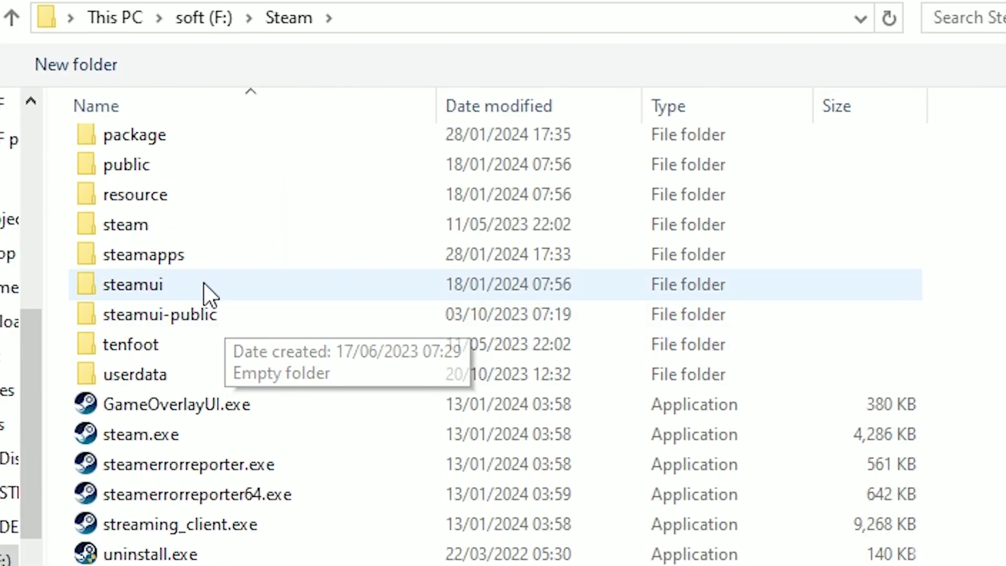
pyautogui.doubleClick(197, 266)
# Step: Continue into common\Palworld\Pal\Binaries\Win64 and add Palworld-Win64-Shipping.exe
pyautogui.doubleClick(187, 148)
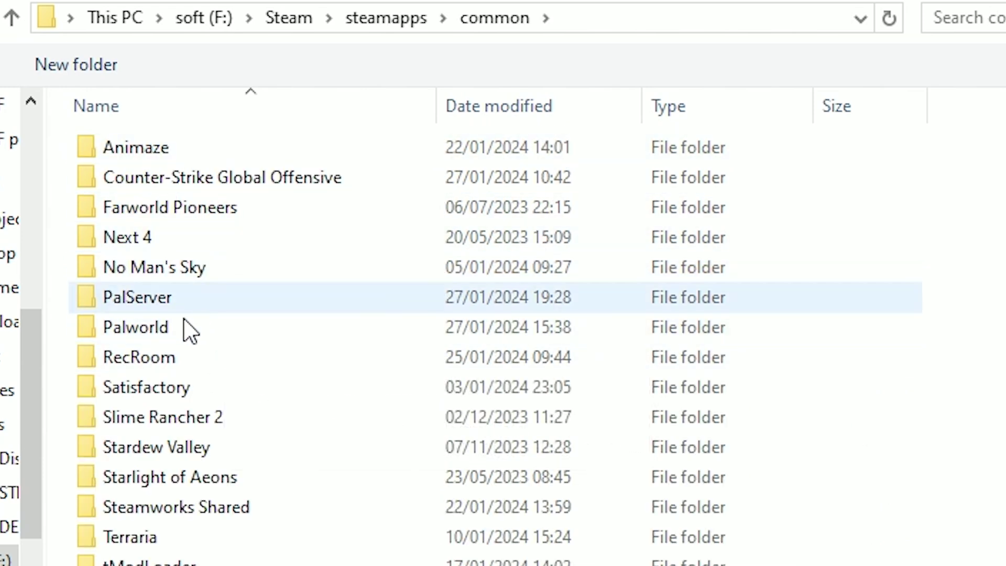
pyautogui.doubleClick(187, 336)
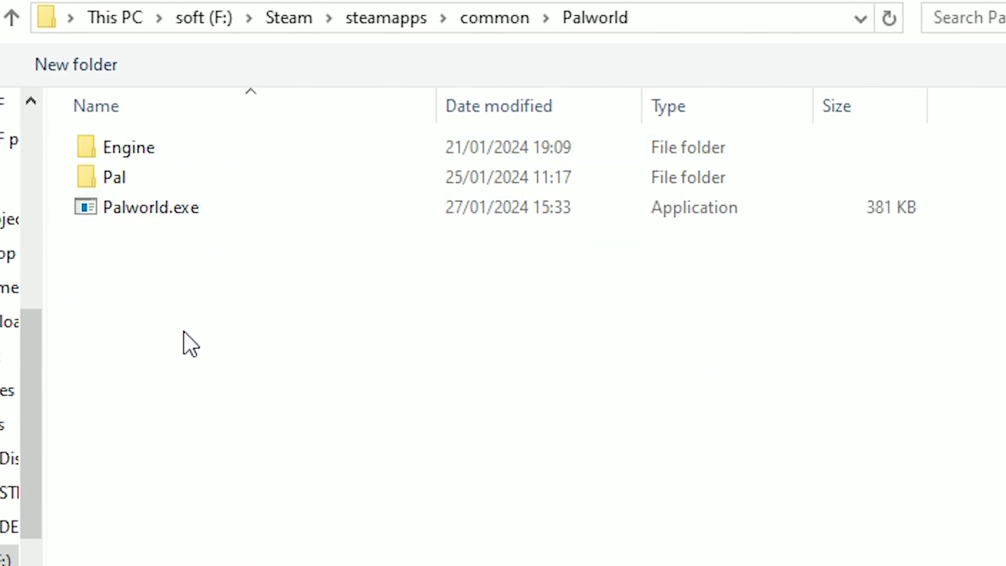
pyautogui.doubleClick(139, 178)
pyautogui.doubleClick(154, 153)
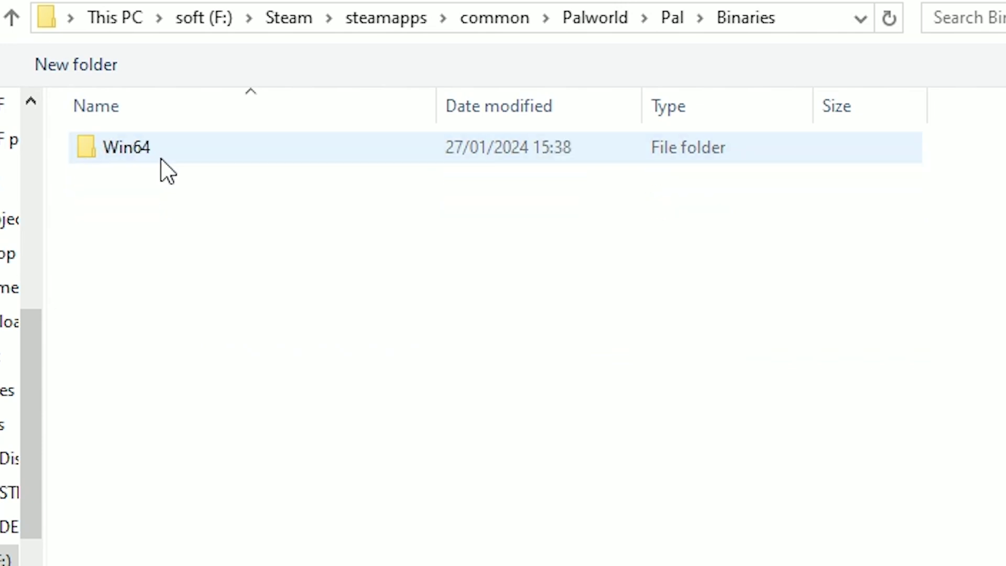
pyautogui.doubleClick(167, 163)
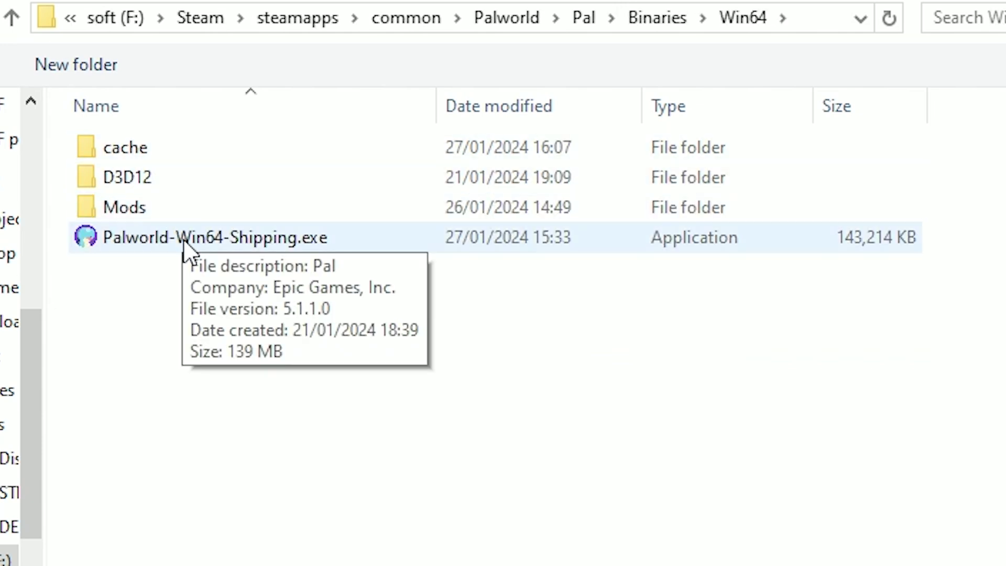
pyautogui.click(140, 252)
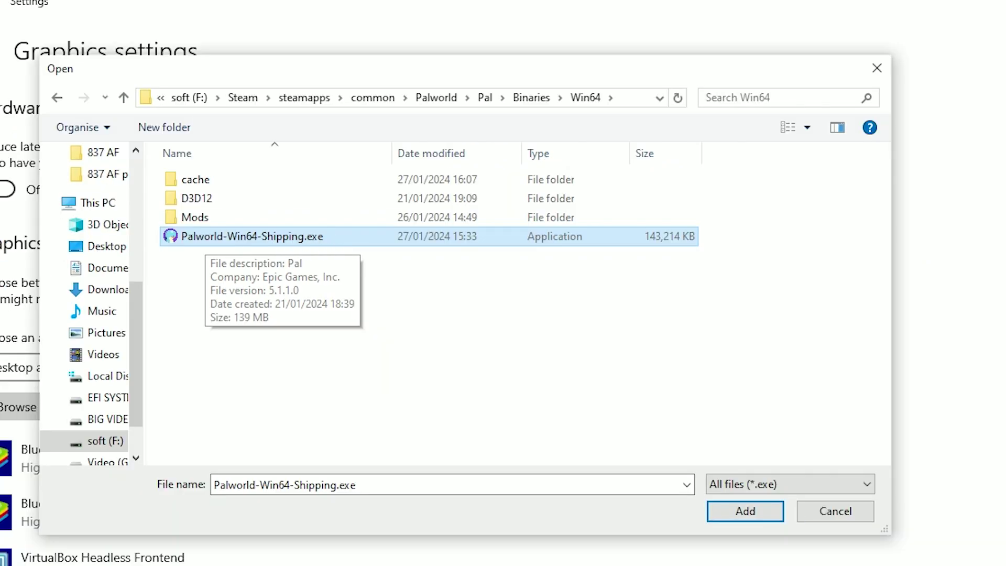
pyautogui.click(753, 516)
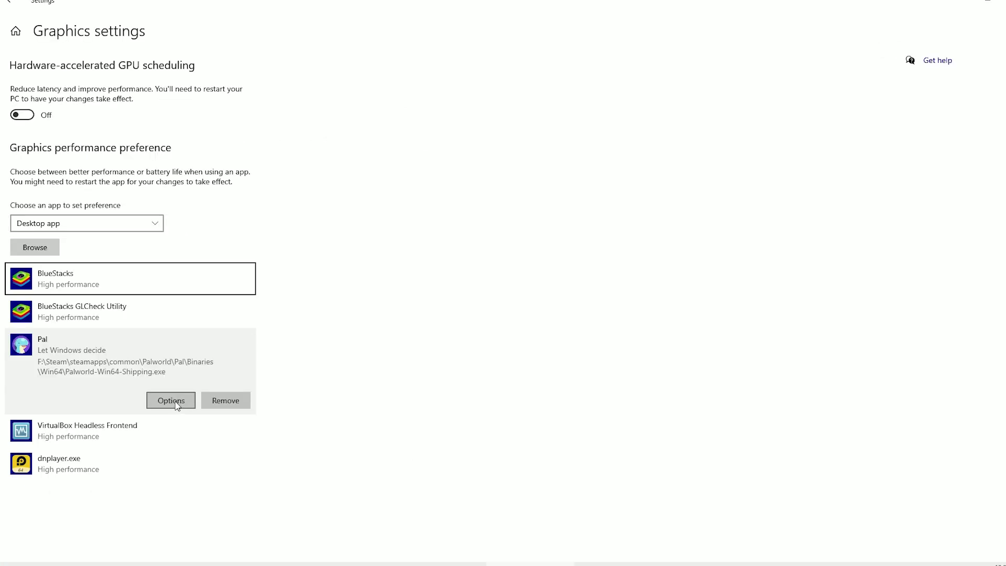
# Step: Save High performance as Pal's graphics preference and go back to Settings home
pyautogui.click(175, 402)
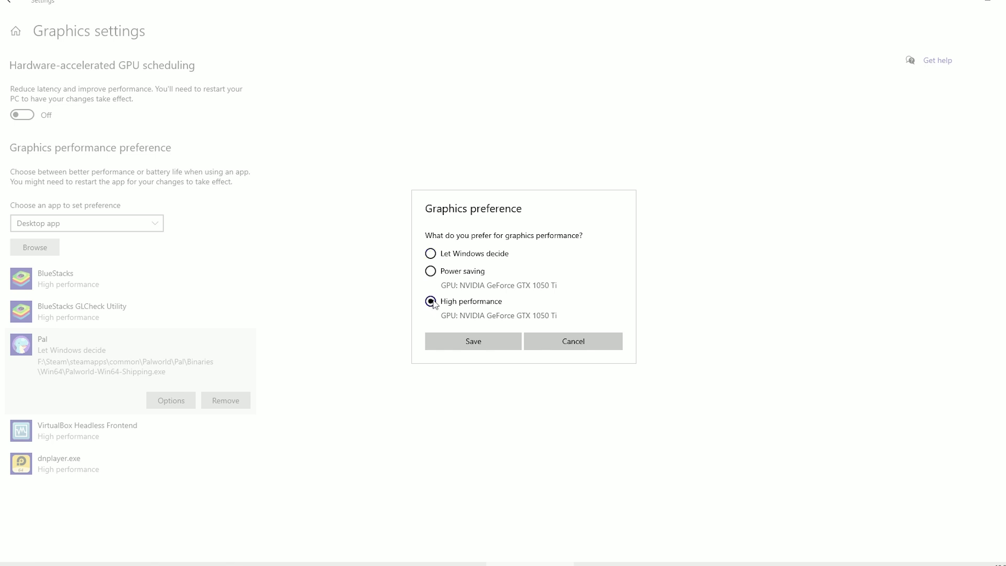
pyautogui.click(491, 338)
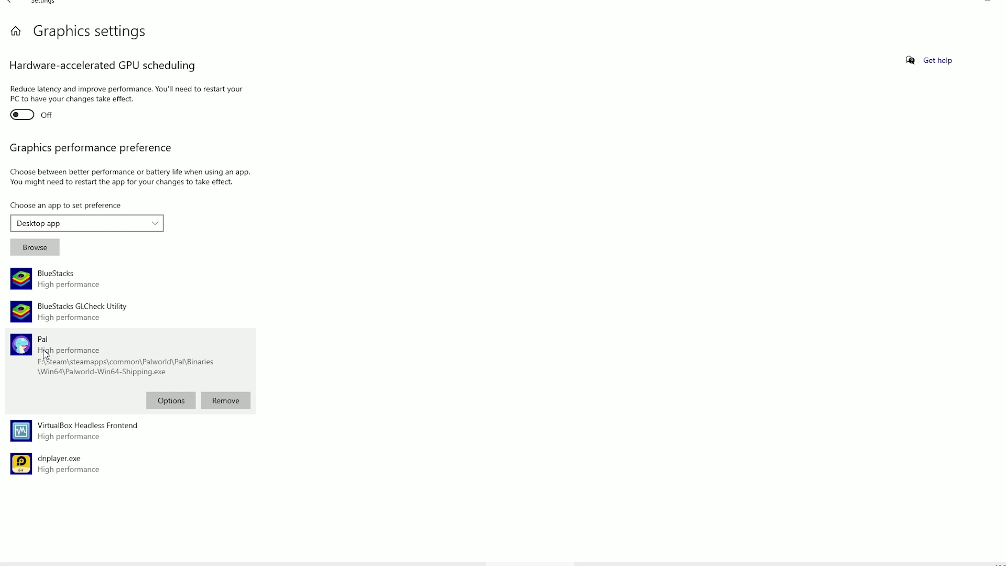
pyautogui.hotkey('alt', 'Left')
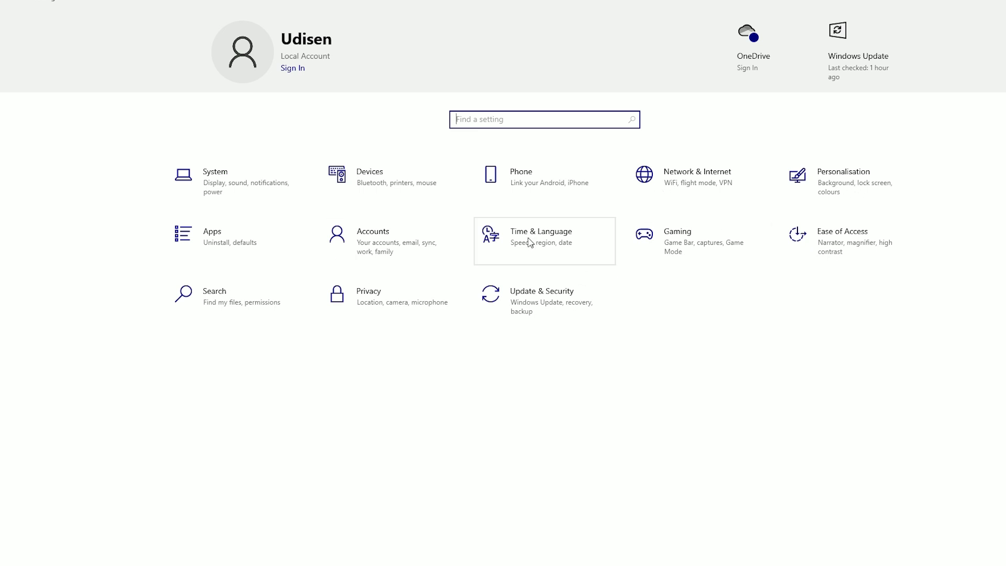
# Step: Go to Privacy > Background apps
pyautogui.click(396, 306)
pyautogui.scroll(-5, 144, 253)
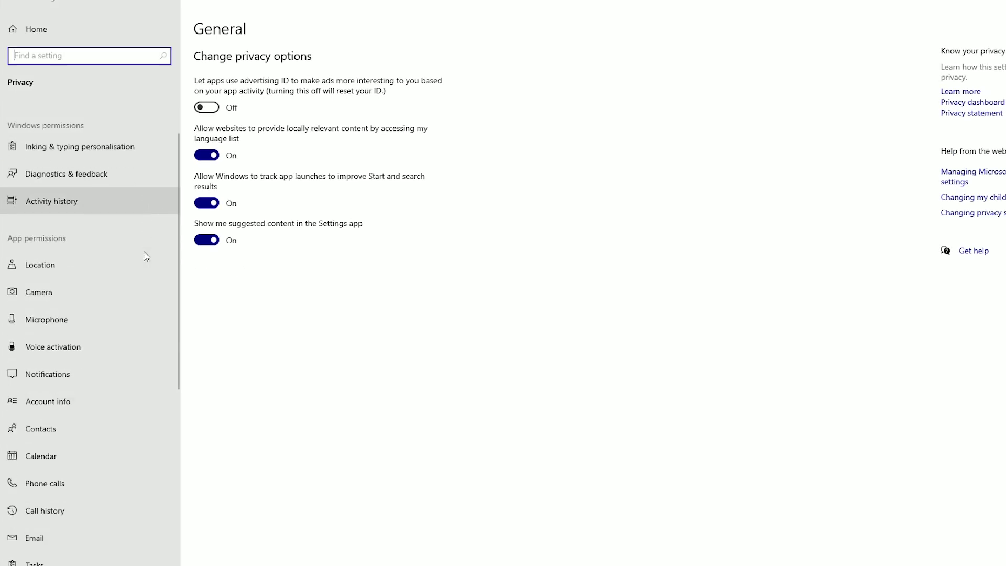
pyautogui.scroll(3, 139, 256)
pyautogui.scroll(-5, 140, 256)
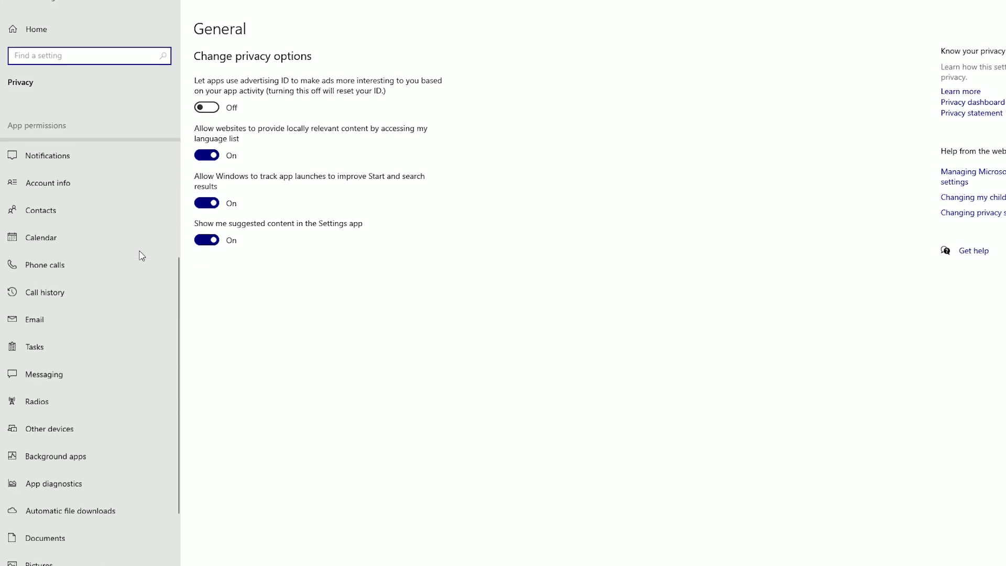
pyautogui.click(69, 455)
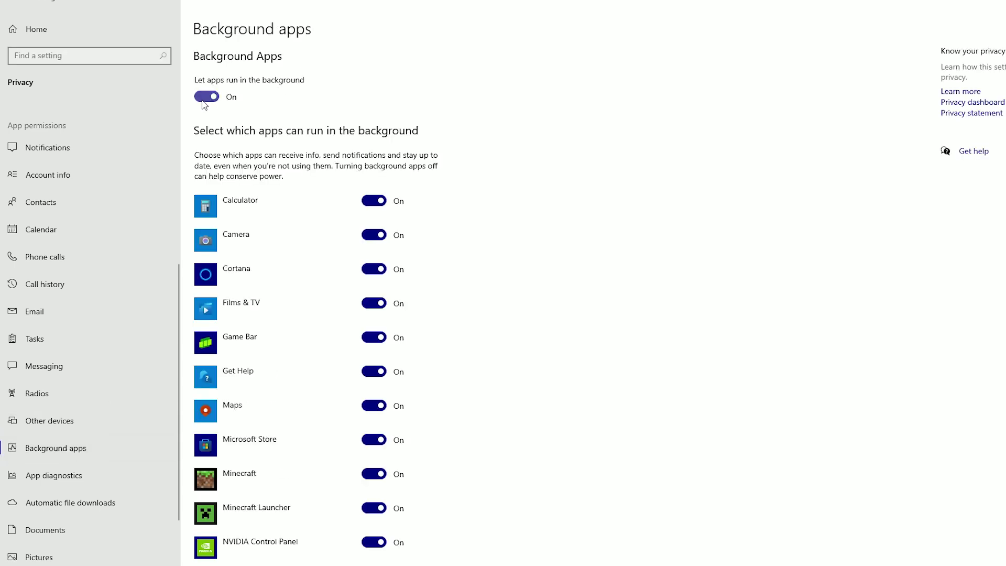
pyautogui.scroll(-5, 375, 235)
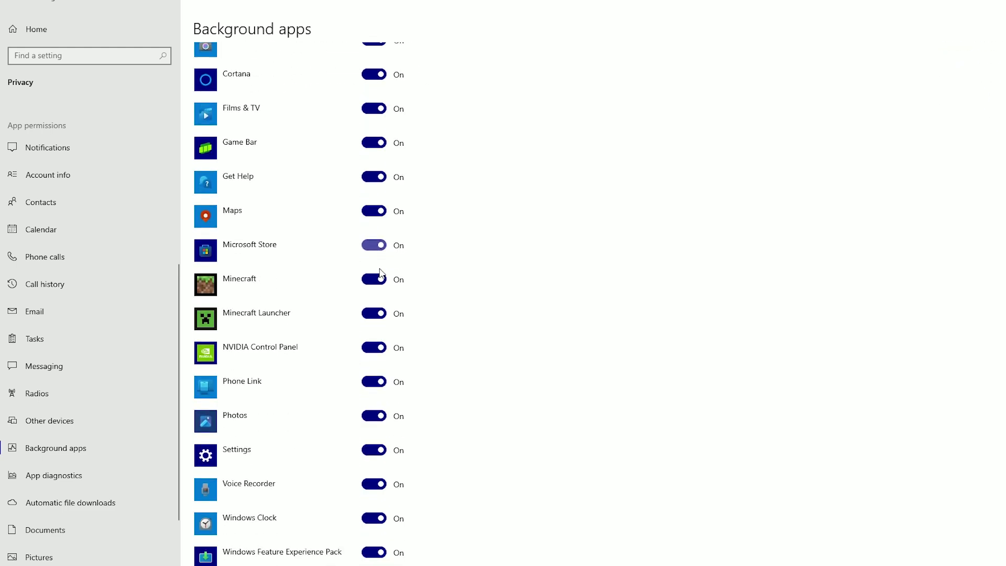
# Step: Turn off Minecraft Launcher, NVIDIA Control Panel and 'Let apps run in the background', then return home
pyautogui.click(373, 241)
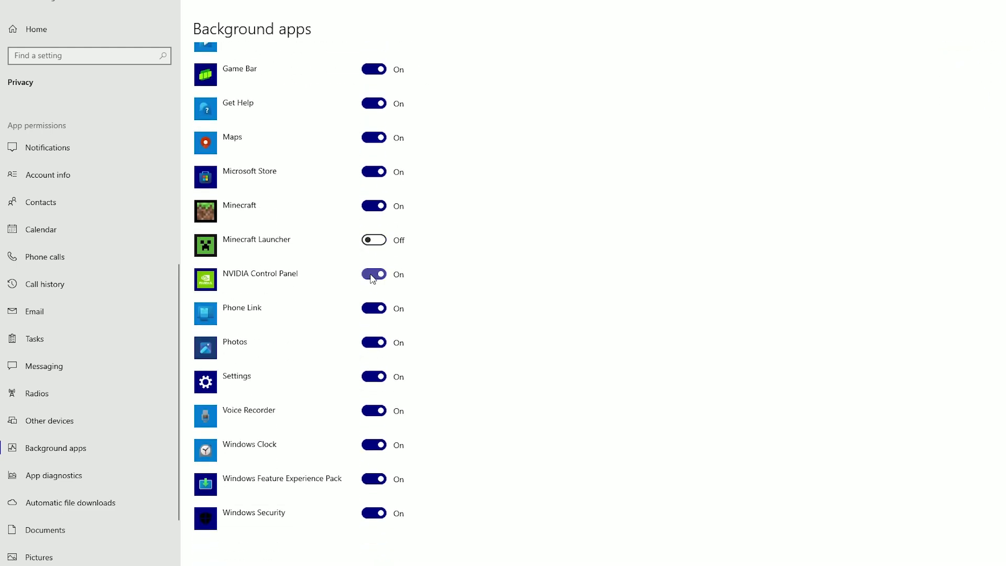
pyautogui.click(370, 273)
pyautogui.scroll(5, 368, 270)
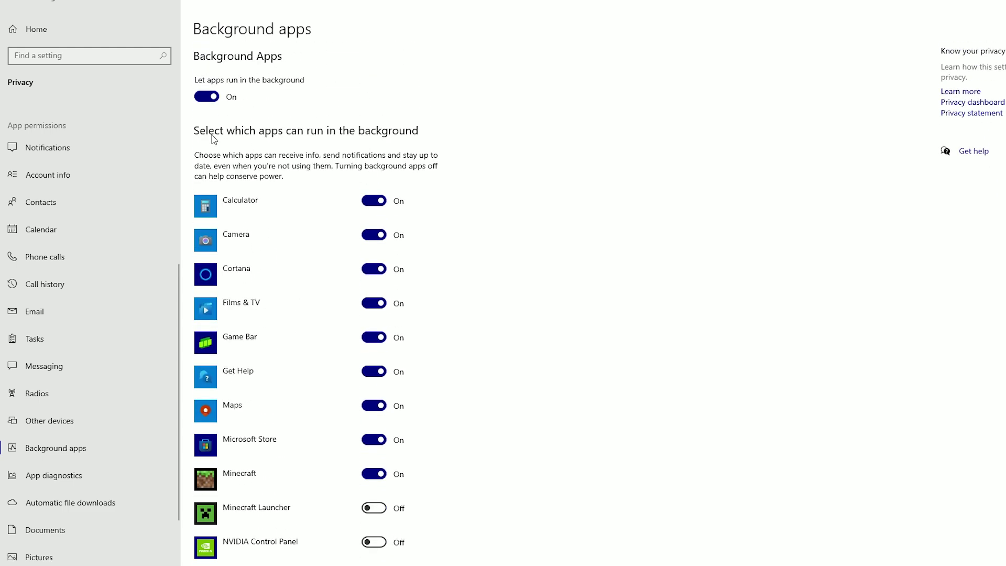
pyautogui.click(204, 96)
pyautogui.scroll(-5, 366, 243)
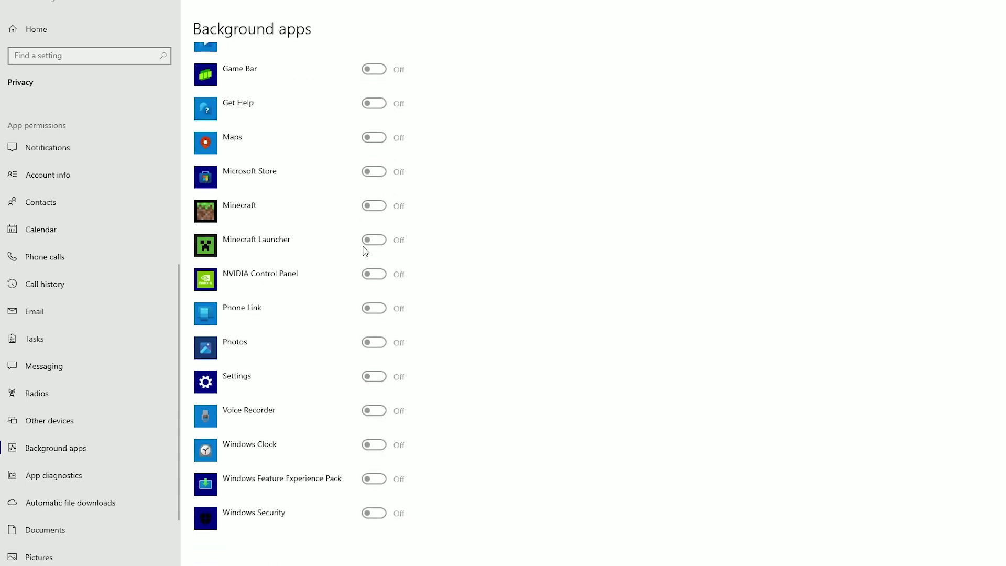
pyautogui.scroll(3, 365, 251)
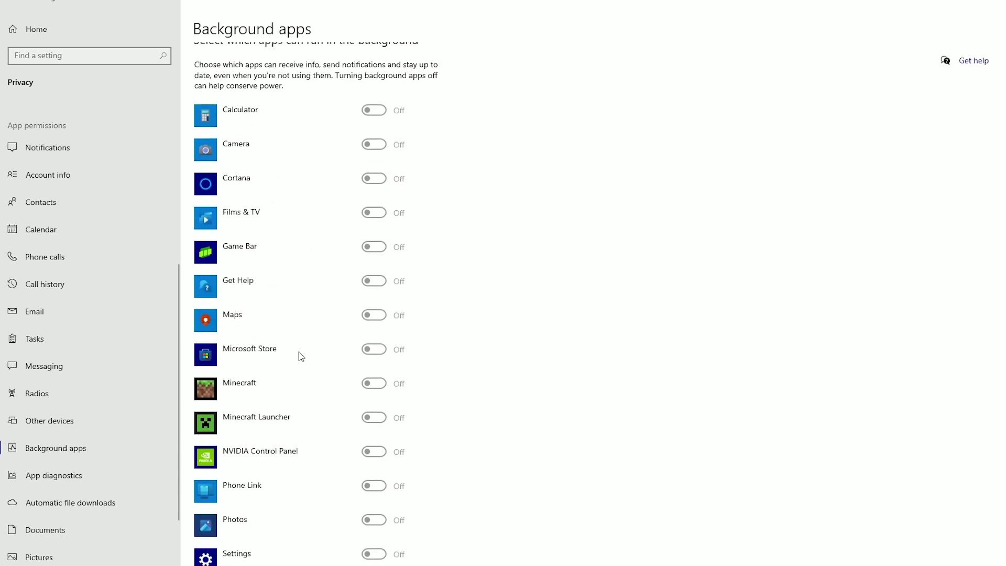
pyautogui.scroll(2, 300, 353)
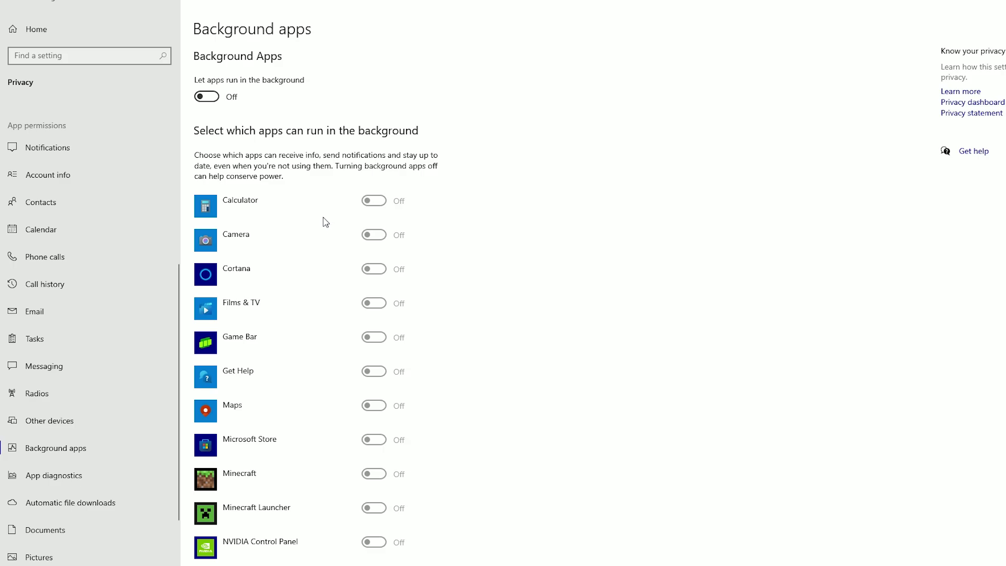
pyautogui.click(68, 31)
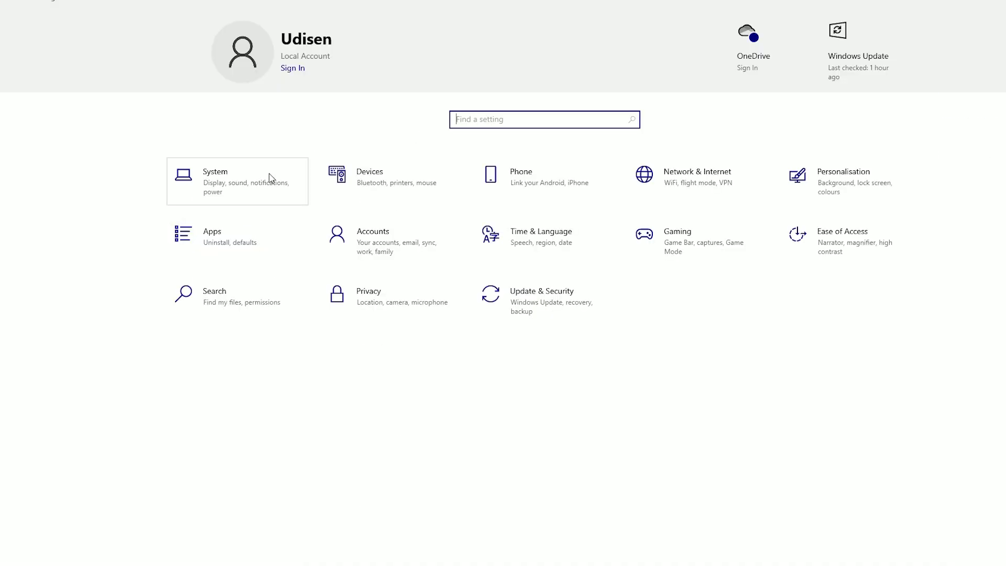
# Step: Open Advanced System Properties from System > About
pyautogui.click(251, 188)
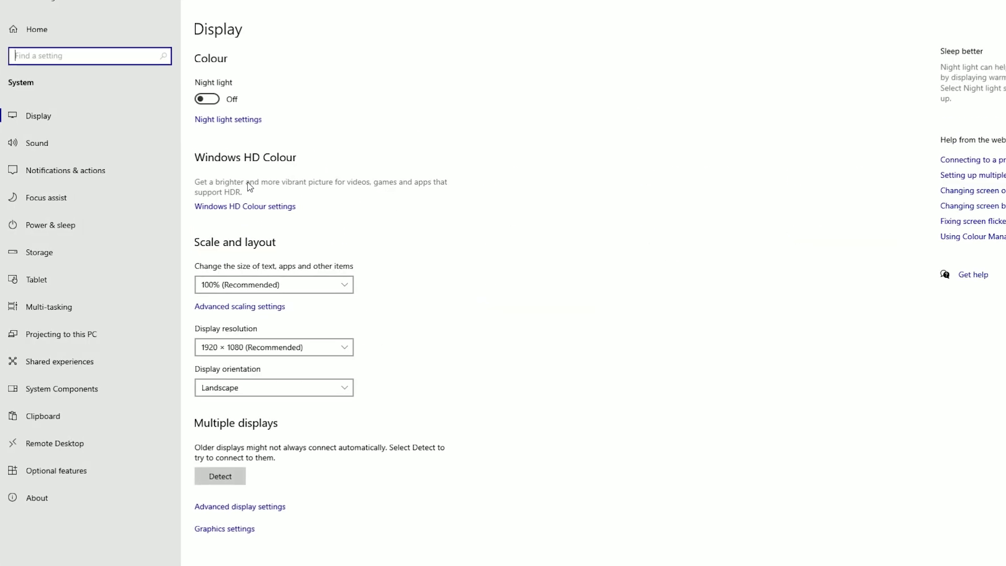
pyautogui.click(60, 504)
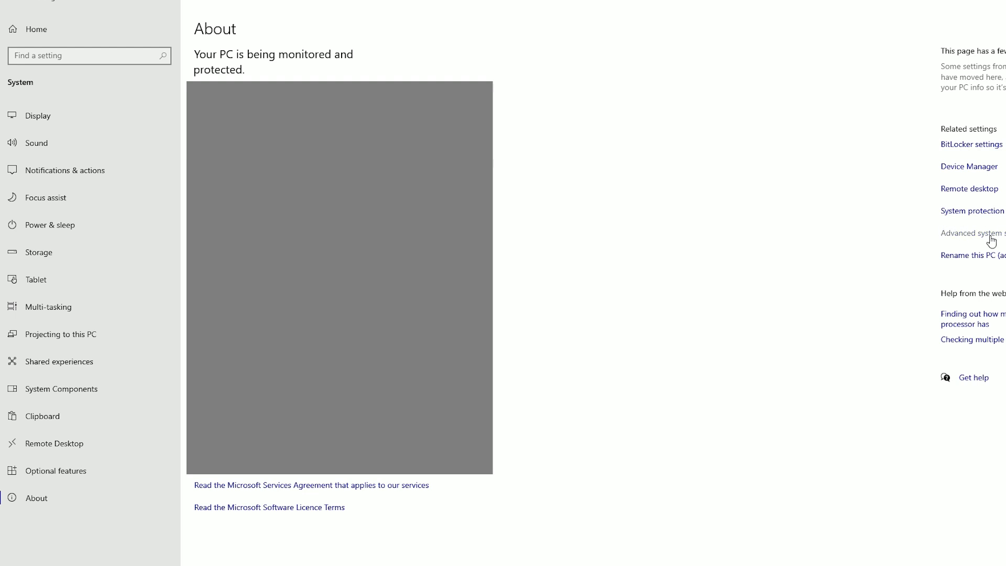
pyautogui.click(963, 234)
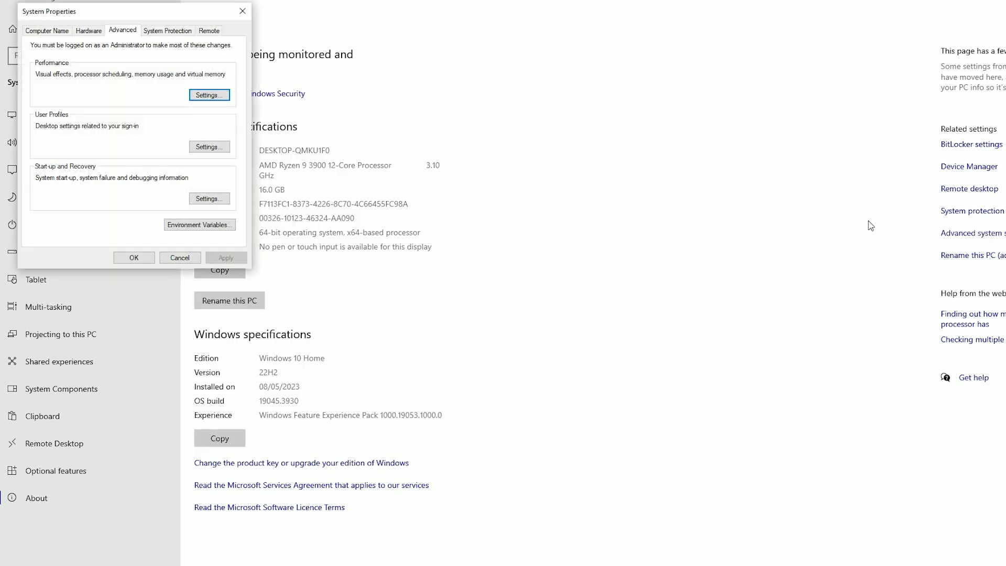
pyautogui.moveTo(76, 13); pyautogui.dragTo(292, 58)
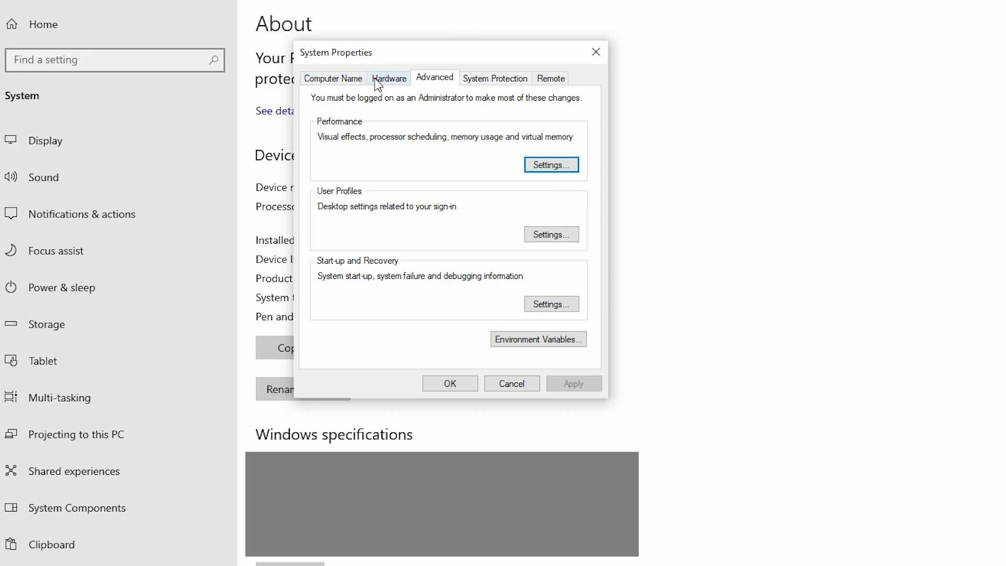
pyautogui.click(378, 80)
pyautogui.click(418, 80)
# Step: In Performance Options, select 'Adjust for best performance' and apply it
pyautogui.click(564, 163)
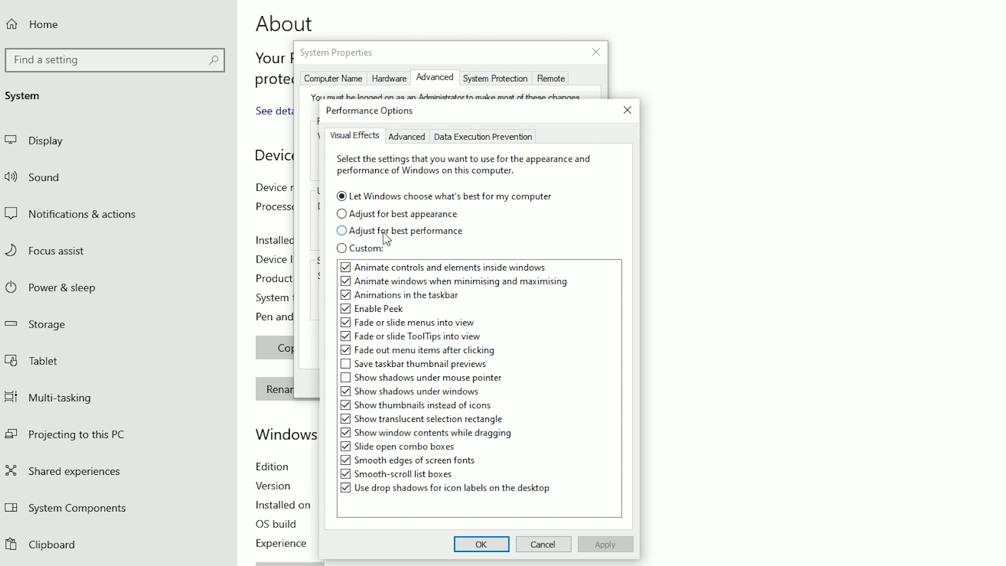
pyautogui.click(401, 234)
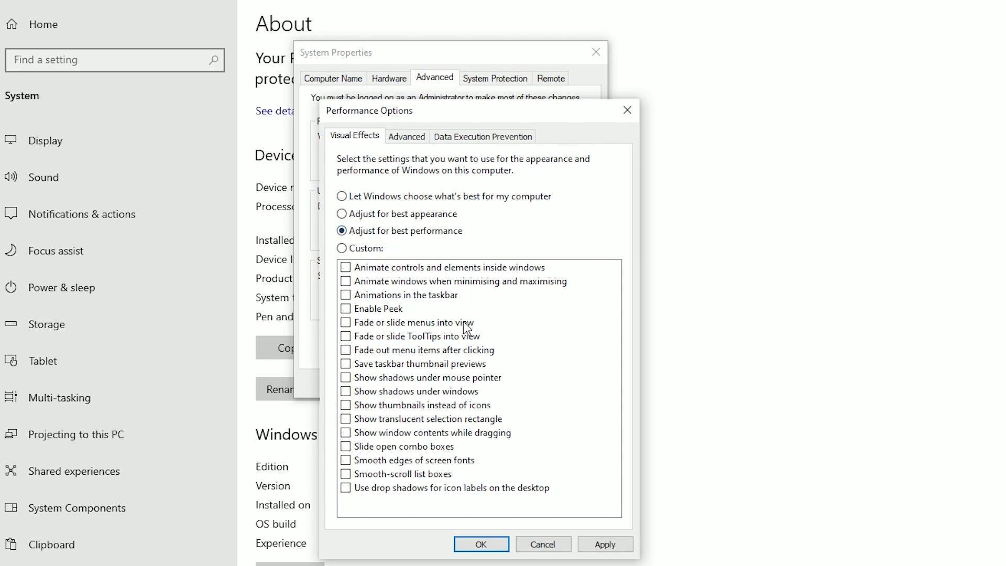
pyautogui.click(603, 544)
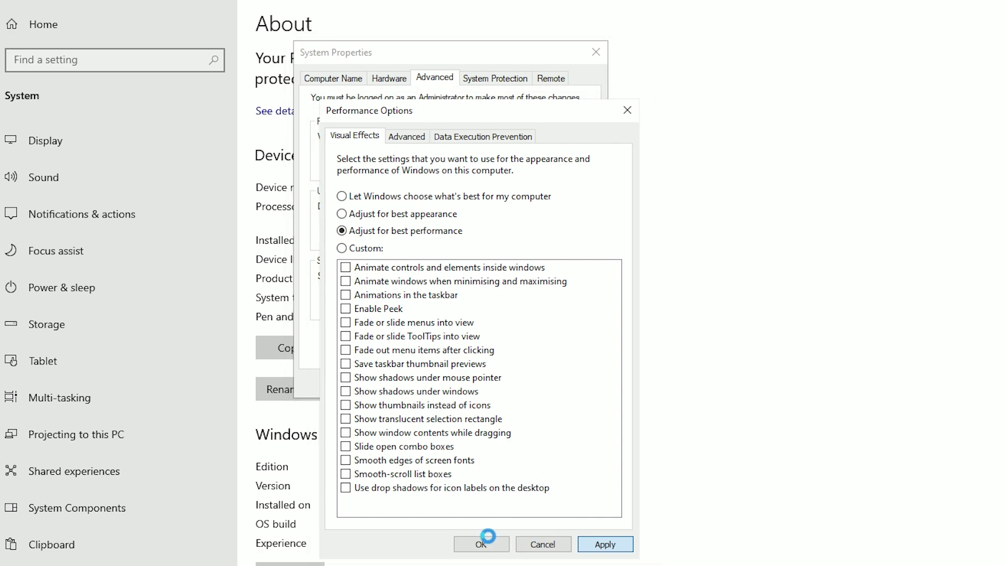